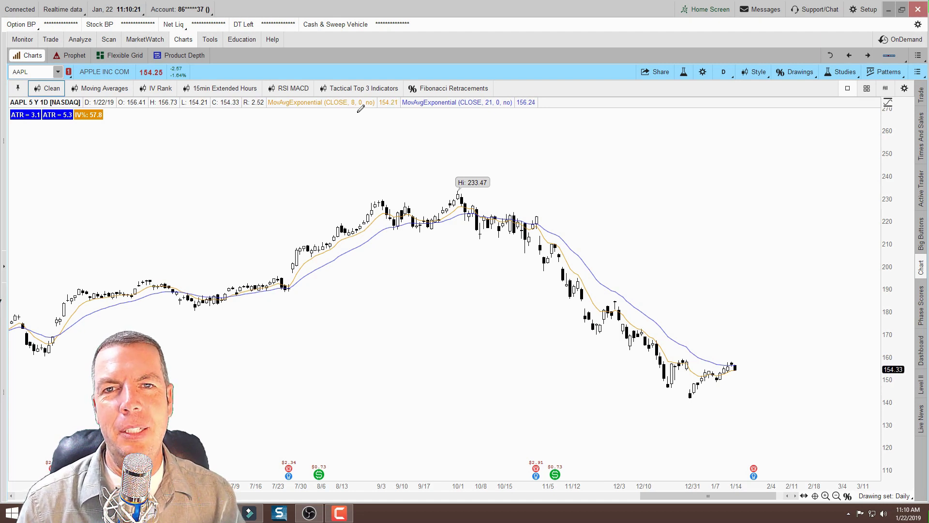
click(752, 72)
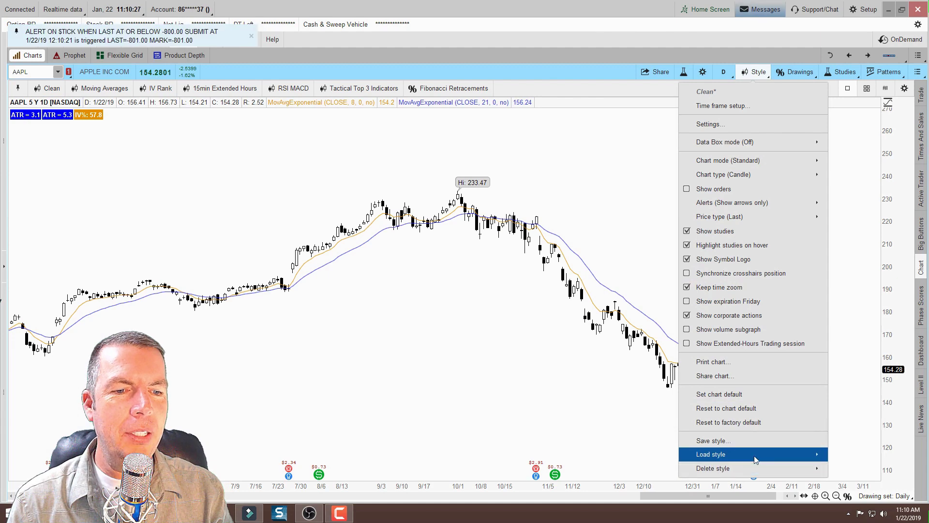
mouse_move(798, 454)
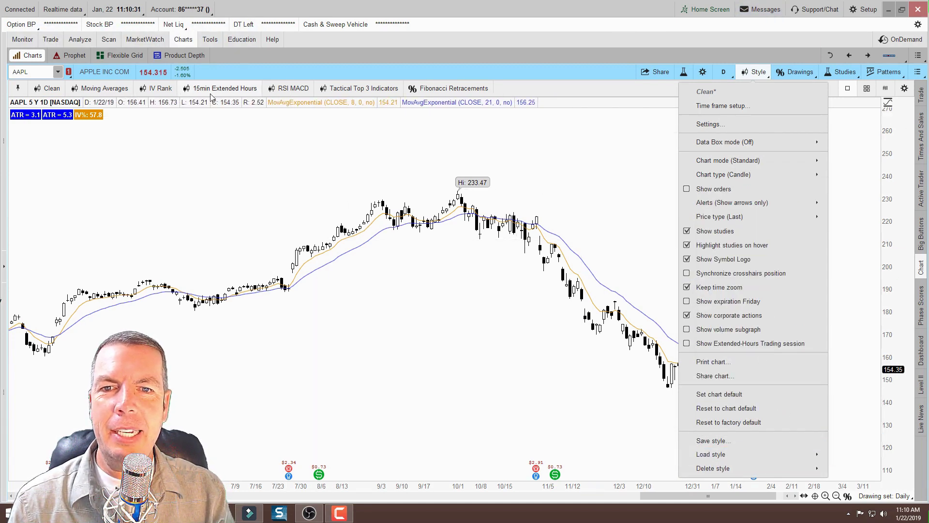
click(334, 73)
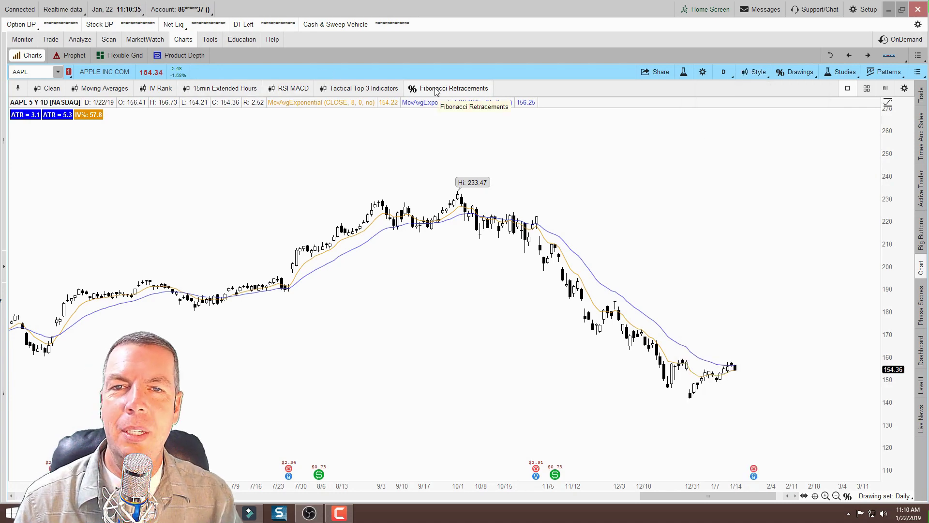
Load the saved Moving Averages style on the AAPL chart and switch back to the Clean style
click(112, 92)
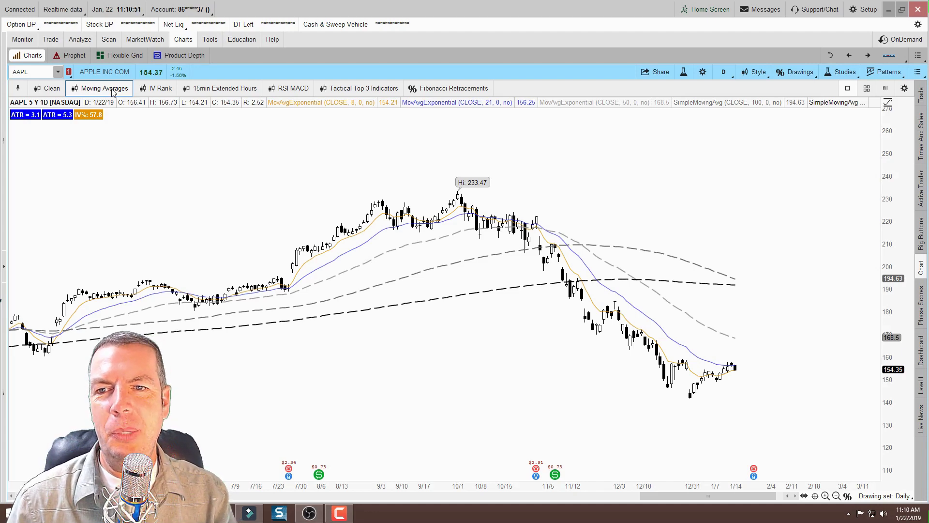
click(50, 89)
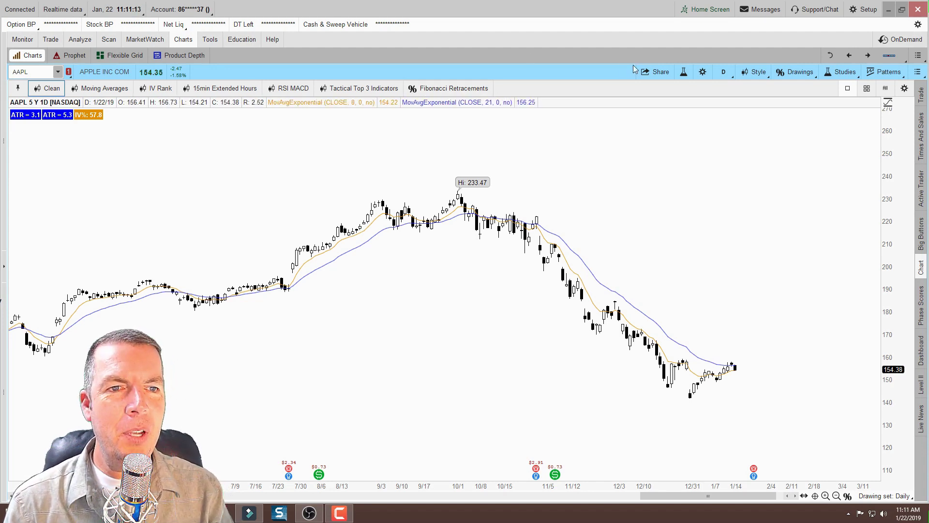
Examine the My Tools display option in the general chart settings and close the settings without changes
click(756, 72)
click(739, 131)
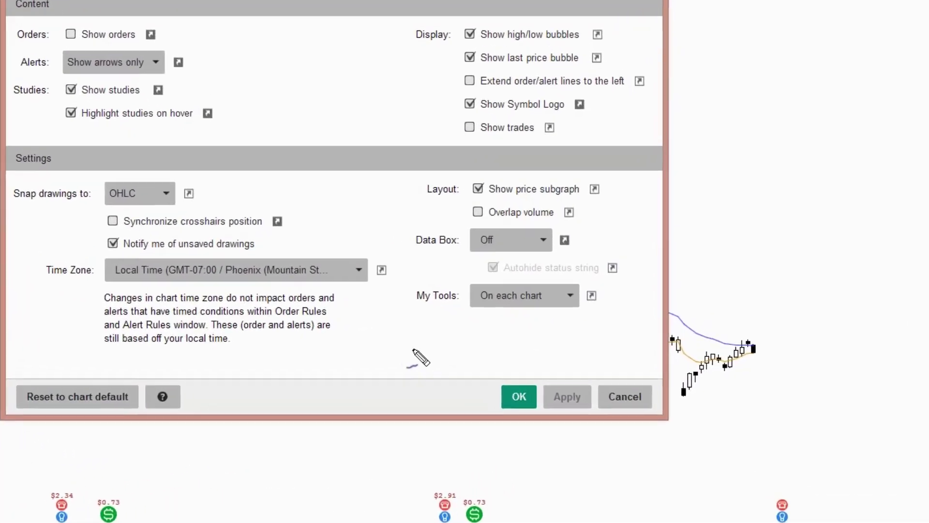
drag(511, 366, 529, 347)
mouse_move(381, 306)
mouse_down()
mouse_move(382, 290)
mouse_move(355, 292)
mouse_up()
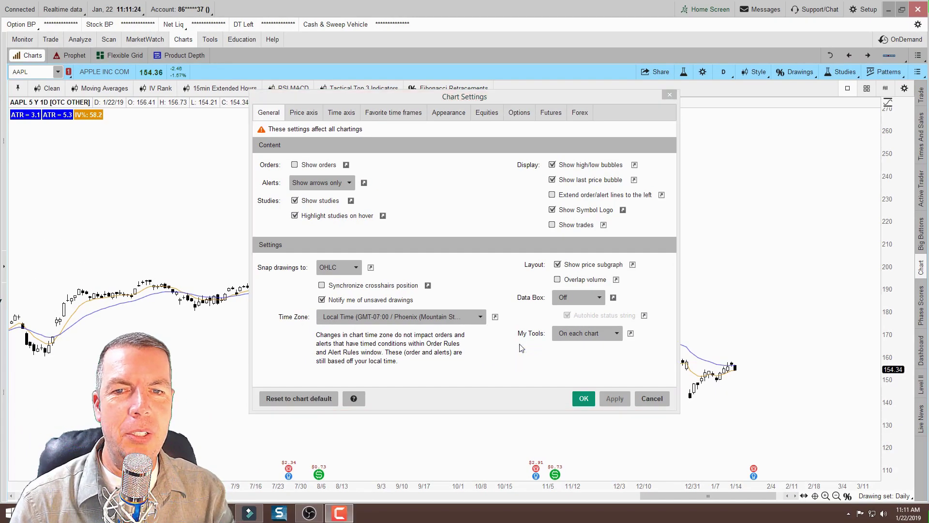
click(669, 95)
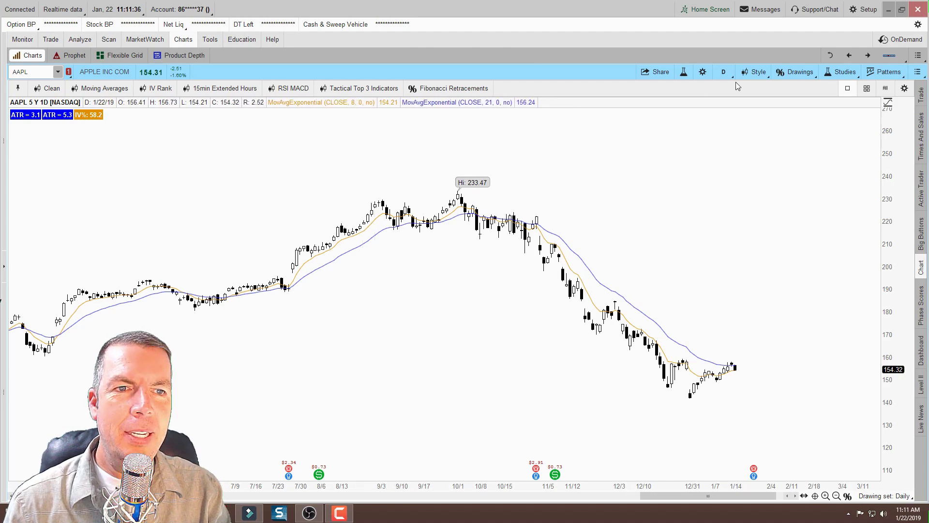
Set the My Tools display to Single panel in the general chart settings and apply it
click(754, 71)
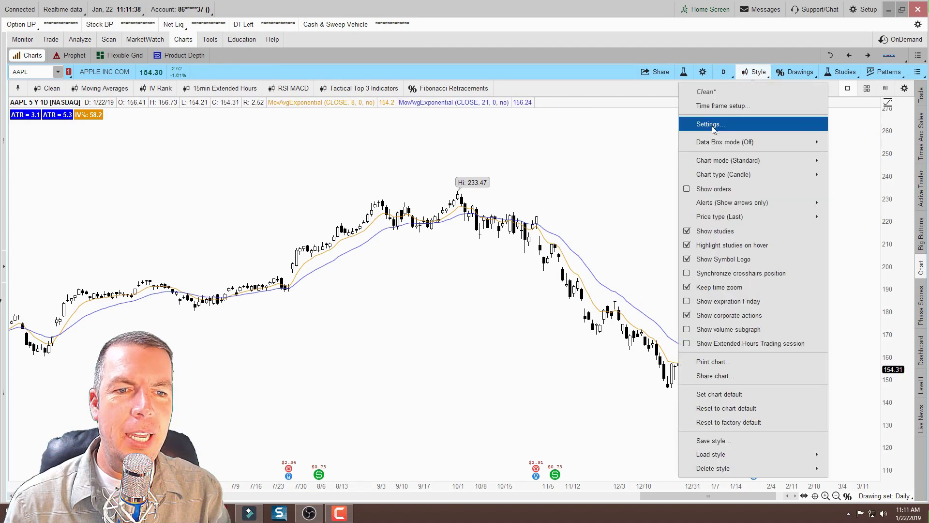
click(712, 124)
click(584, 329)
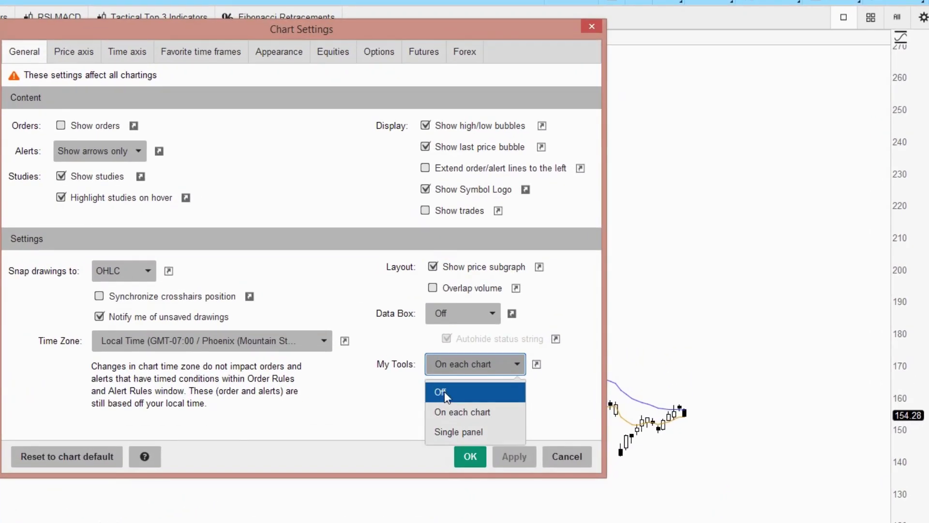
click(456, 428)
click(508, 452)
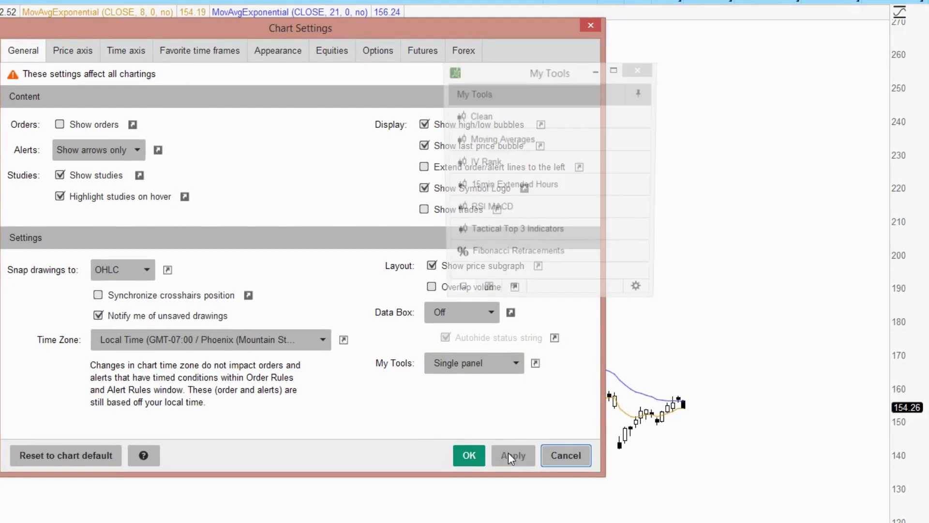
click(472, 454)
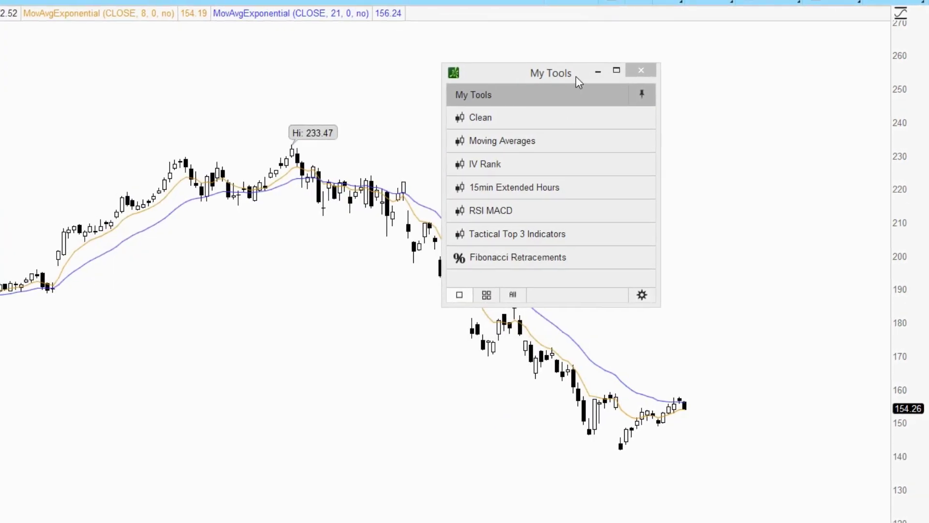
Move the floating My Tools panel around over the AAPL chart and close it
drag(576, 76, 203, 71)
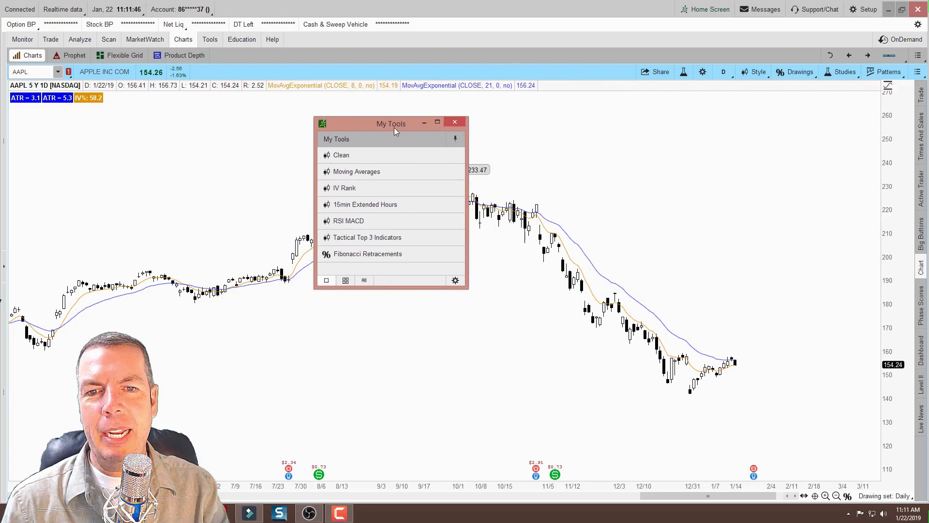
drag(394, 126, 325, 155)
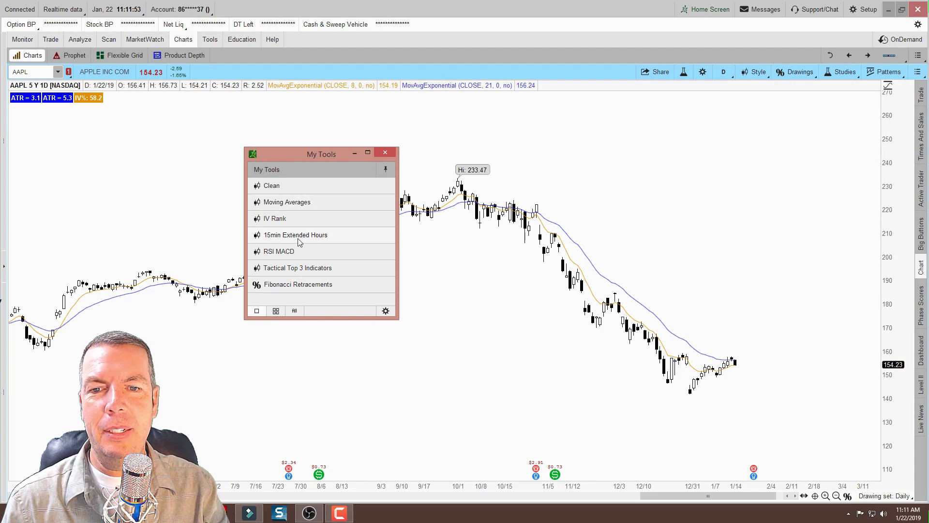
drag(302, 155, 400, 122)
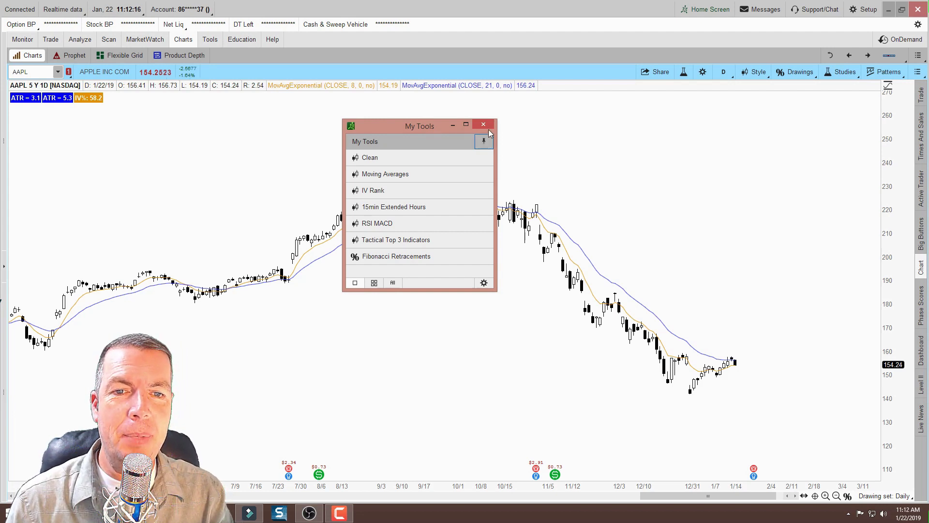
click(483, 124)
Set the My Tools display to On each chart in the general chart settings and confirm
click(757, 72)
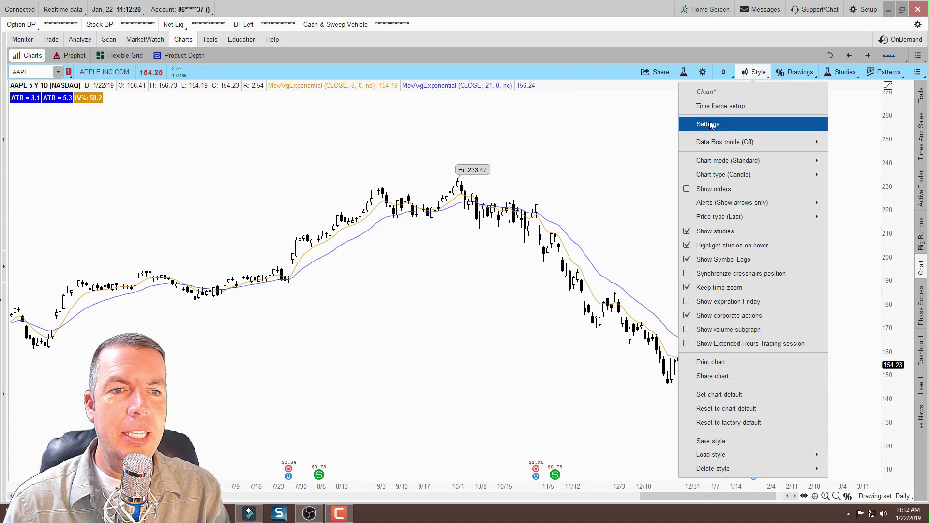
click(710, 124)
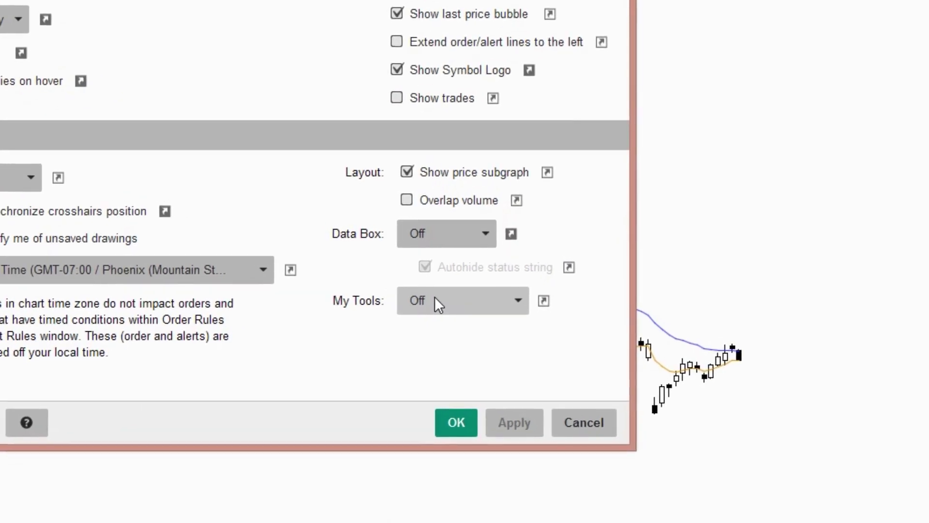
click(434, 297)
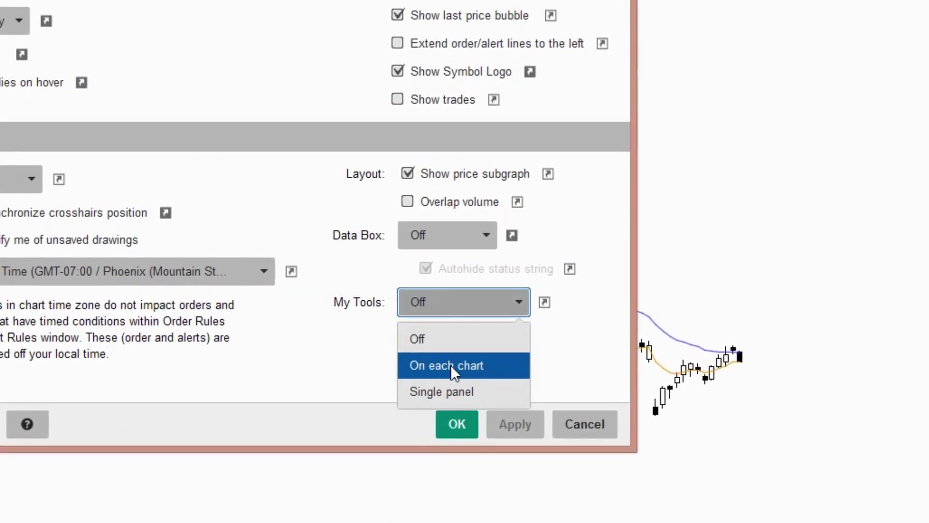
click(451, 365)
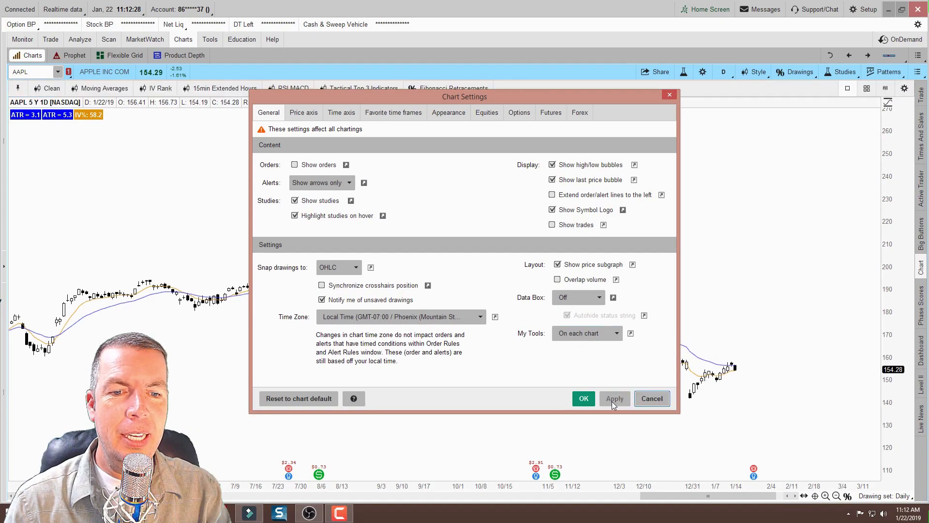
click(468, 419)
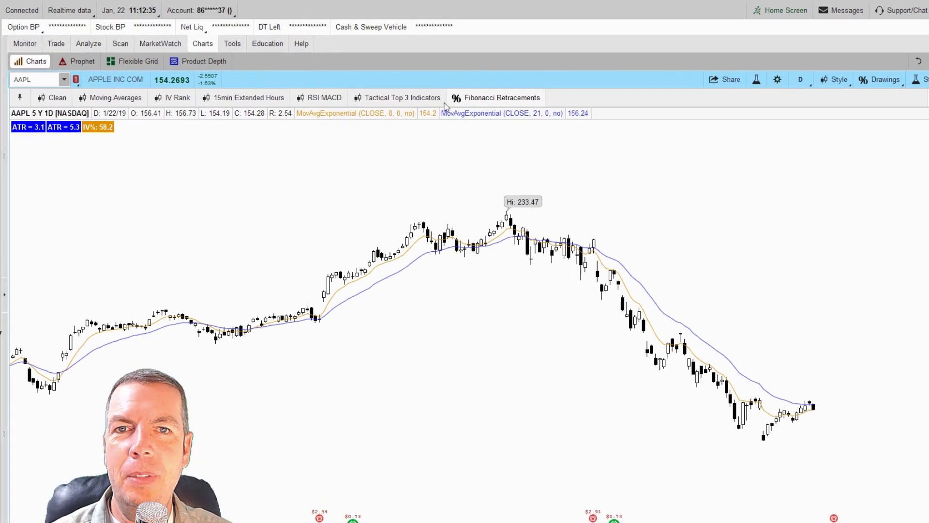
Unpin the My Tools bar so it auto-hides, and try revealing it with the trading window reduced and repositioned
click(445, 103)
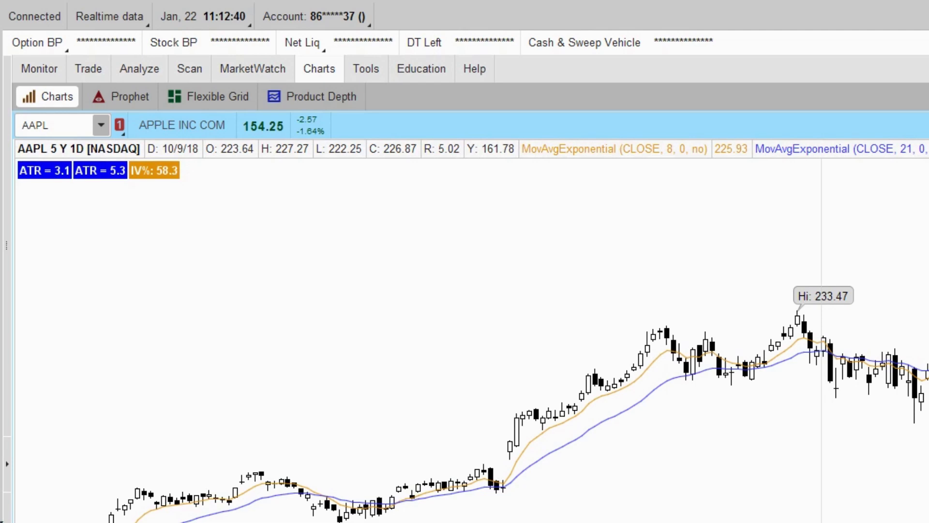
mouse_move(722, 140)
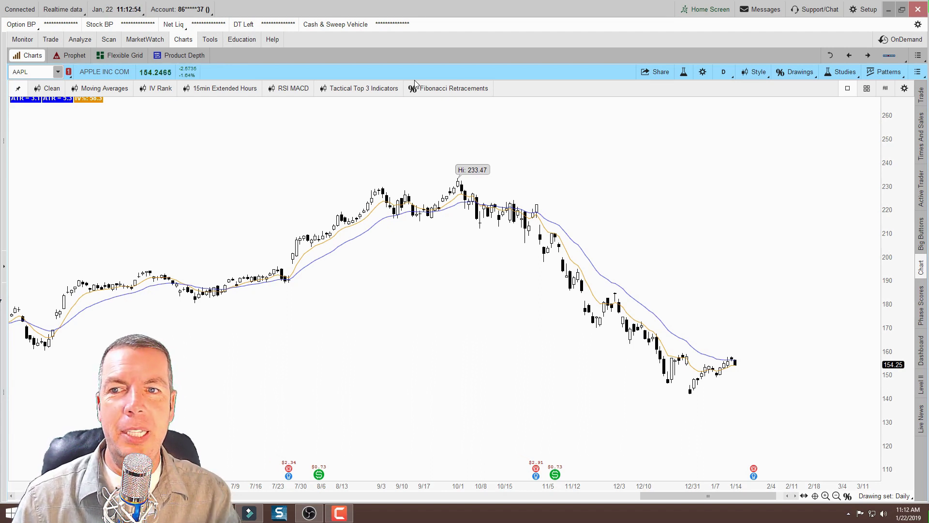
double_click(324, 7)
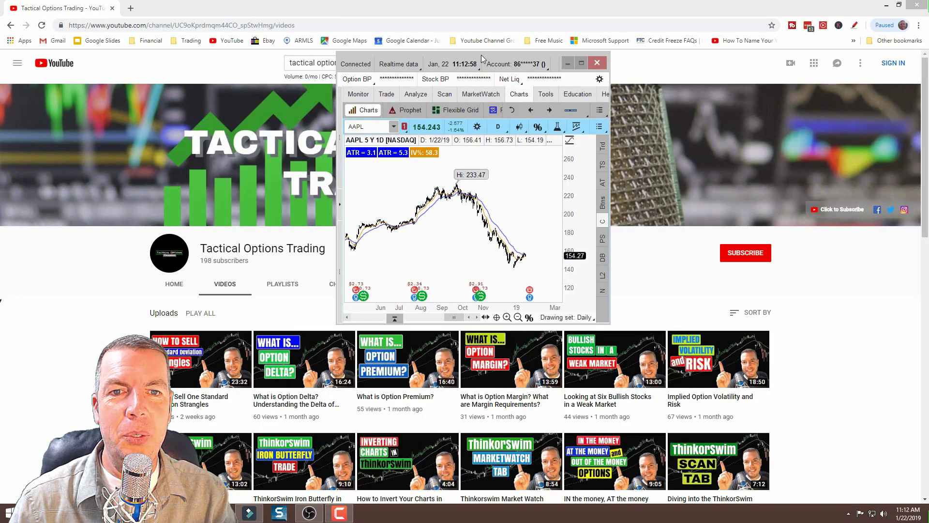
drag(481, 54, 430, 51)
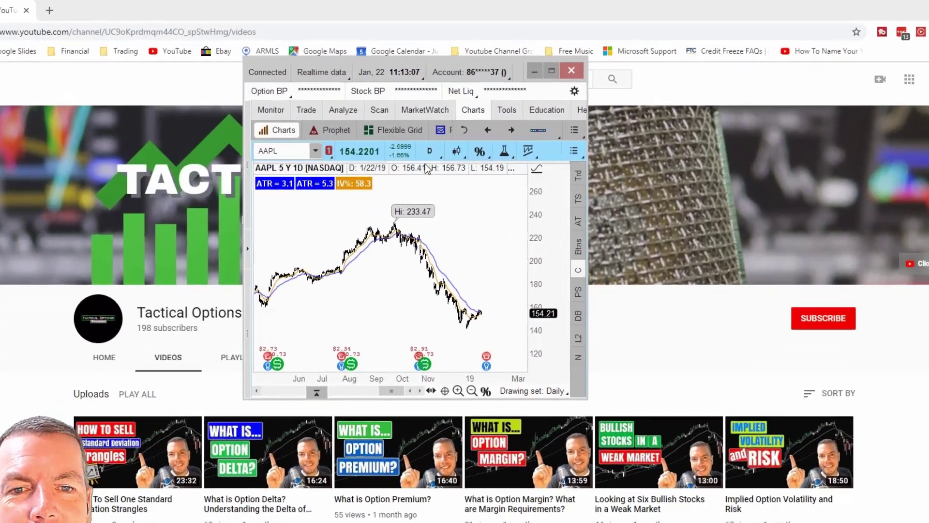
mouse_move(430, 140)
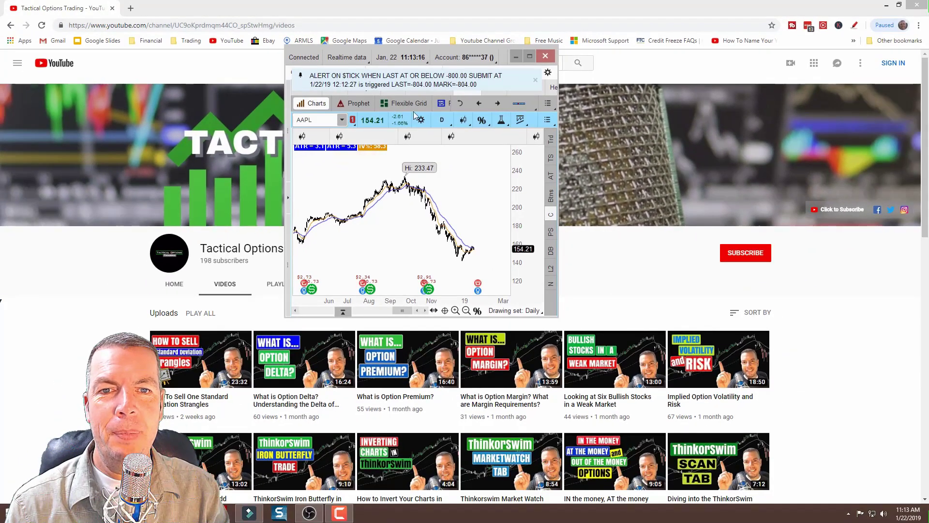
Maximize the trading window and pin the My Tools bar above the chart again
double_click(437, 57)
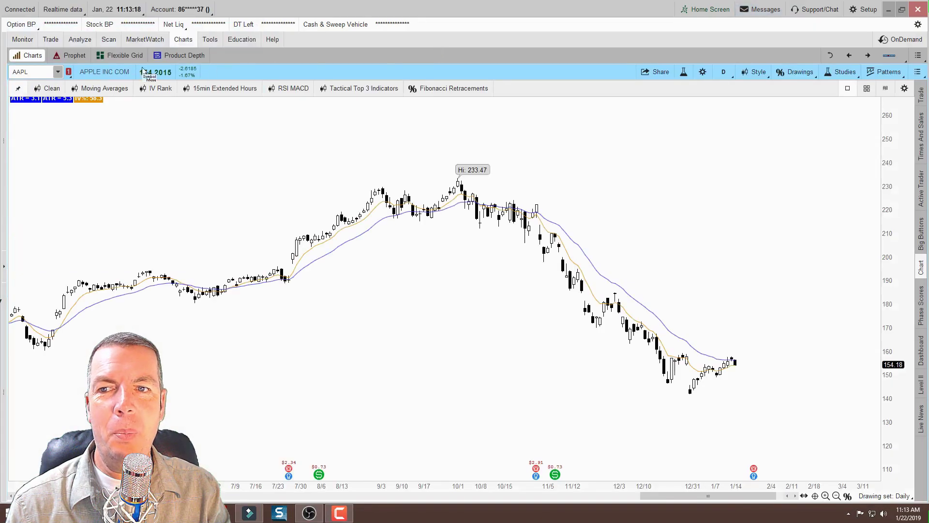
click(17, 89)
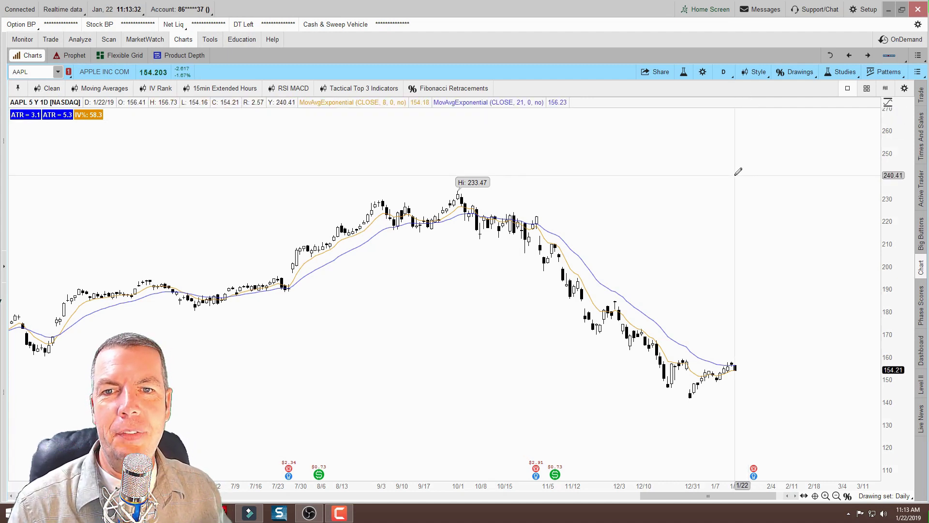
Examine the studies added to the AAPL chart's price section in Edit Studies and Strategies, and close the dialog
click(684, 72)
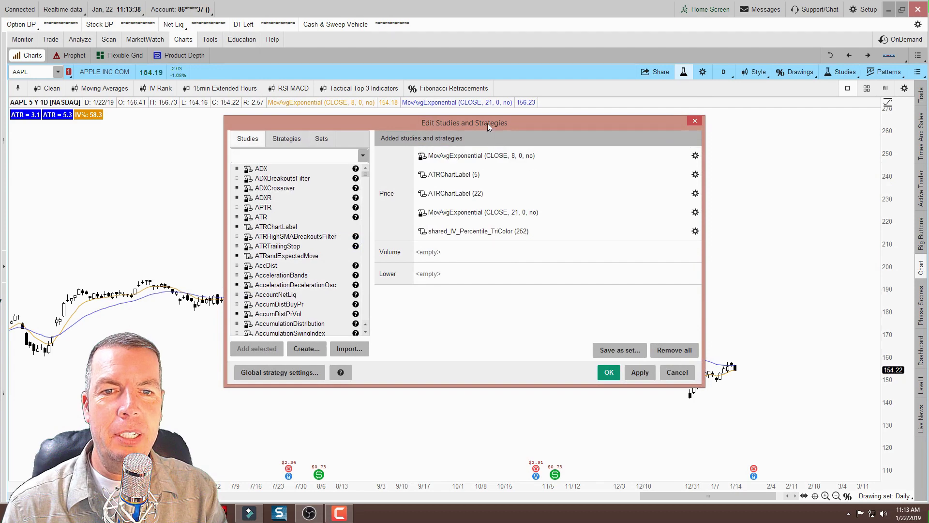
drag(487, 123, 400, 95)
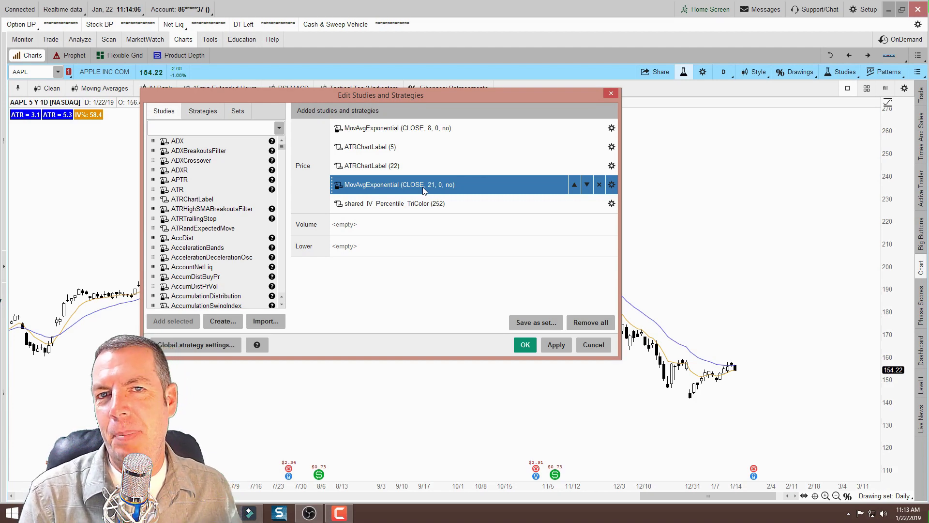
drag(424, 191, 387, 173)
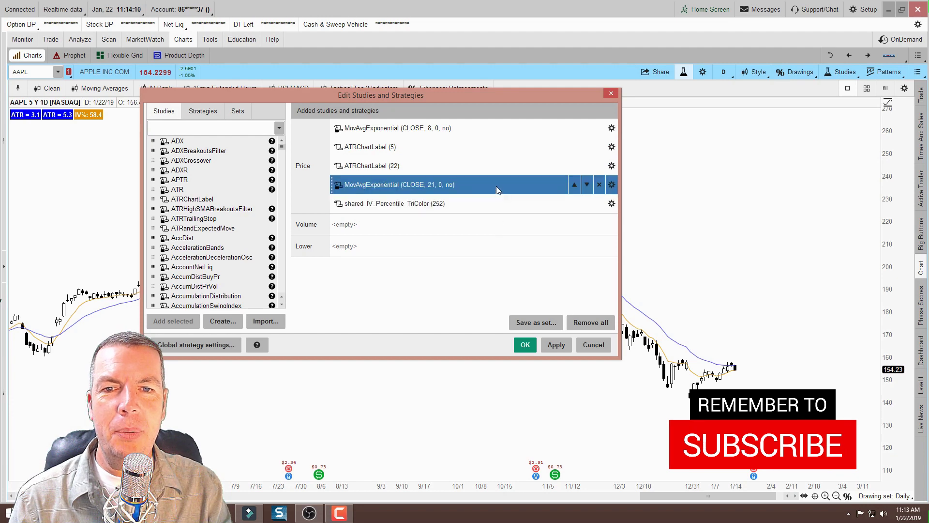
click(610, 94)
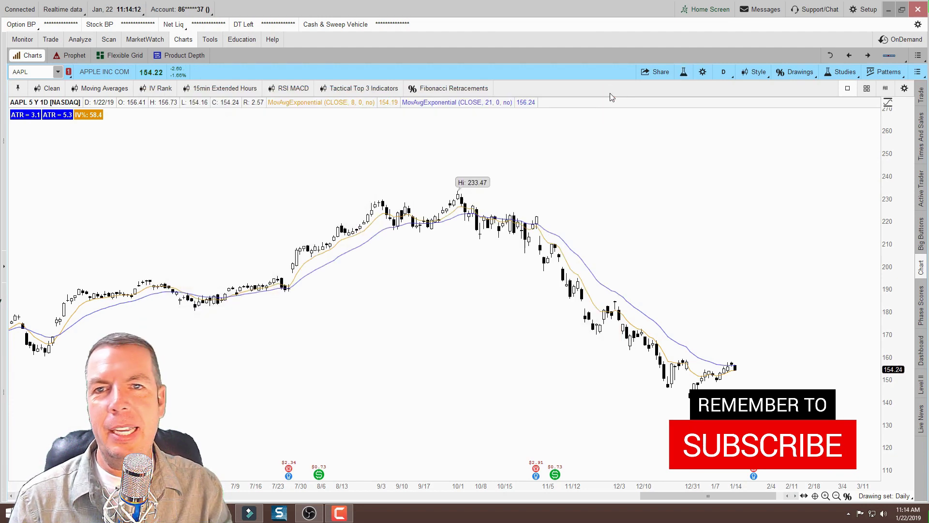
Save the current chart style as Clean with its patterns and study set included, replacing the existing style
click(757, 75)
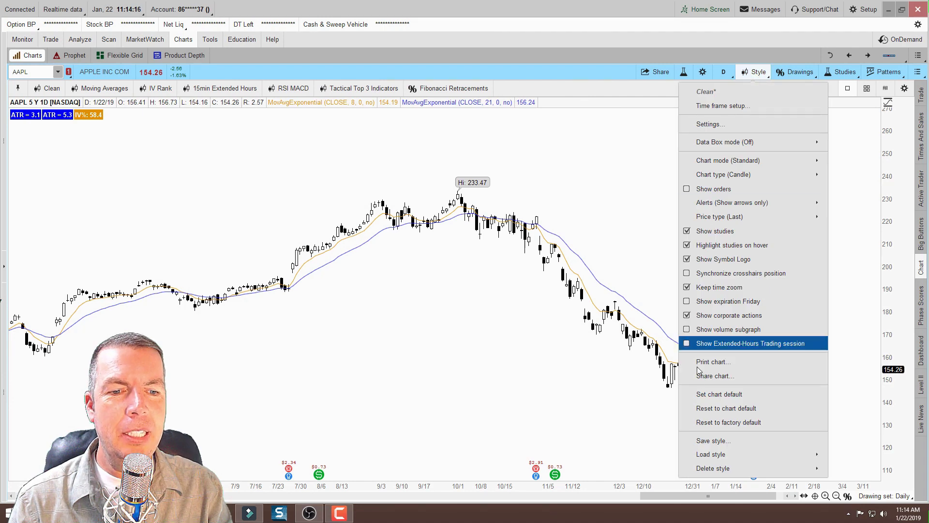
click(701, 441)
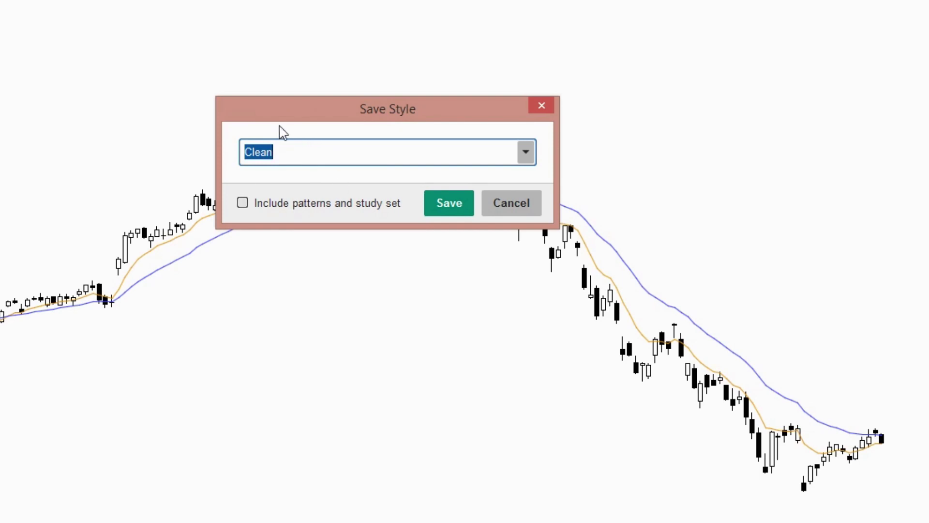
drag(301, 112, 286, 59)
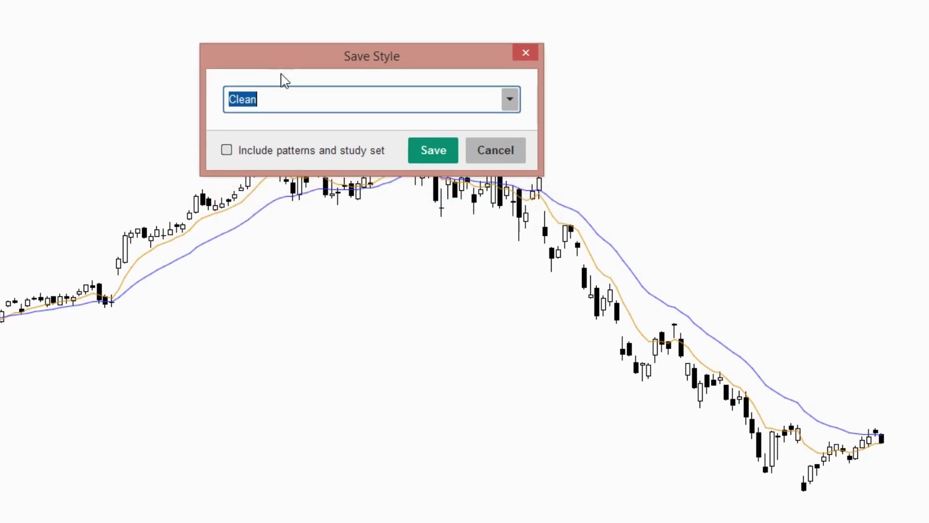
click(227, 151)
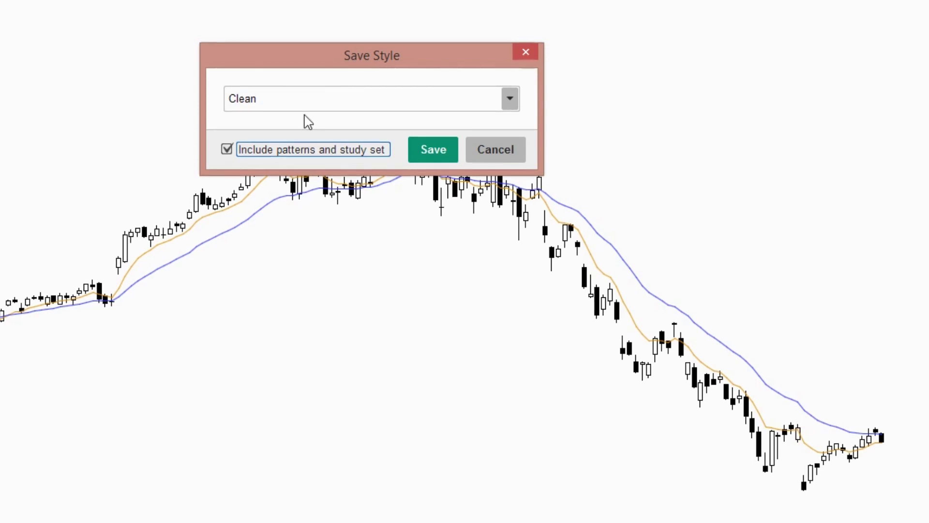
click(424, 149)
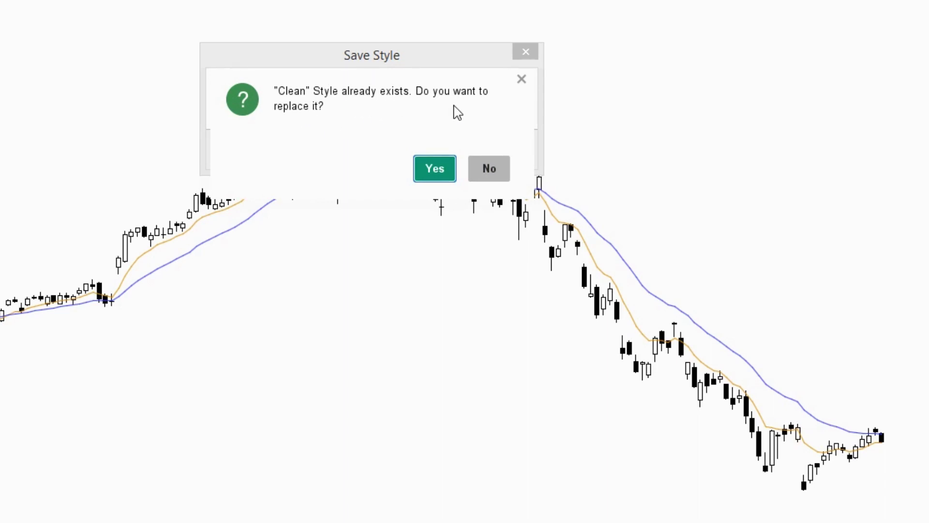
click(437, 174)
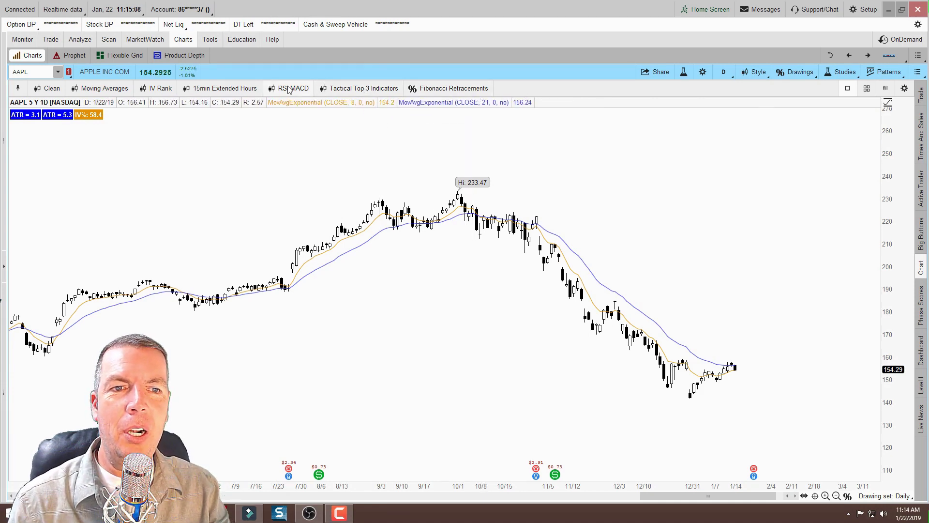
Check the My Tools display option in the general chart settings and close the dialog without changes
click(757, 72)
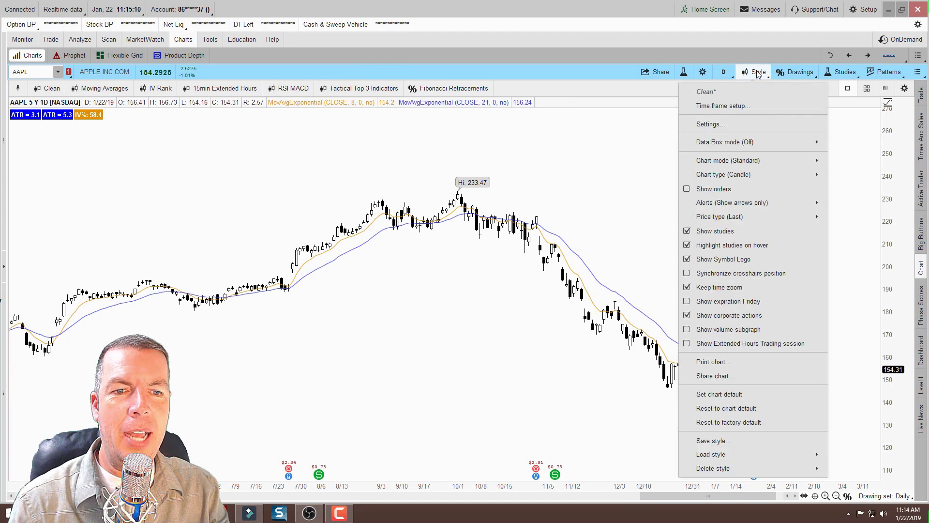
click(711, 125)
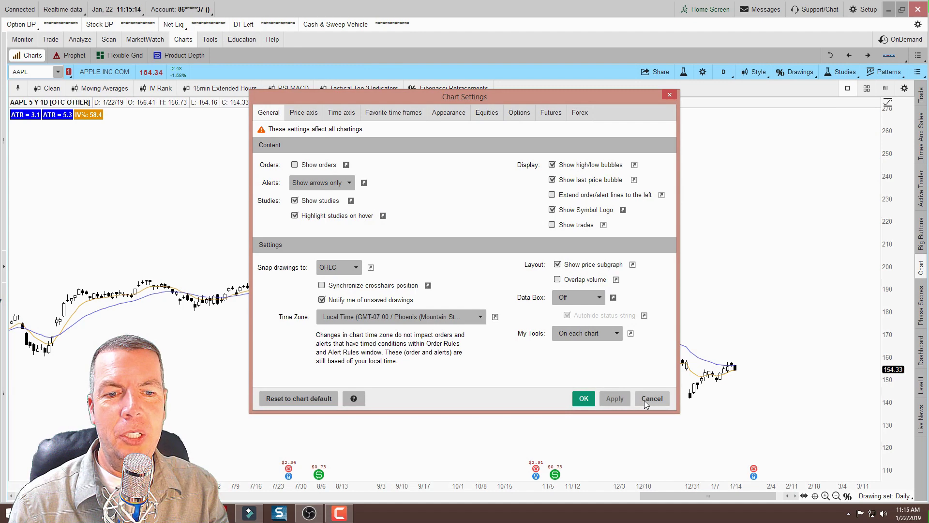
click(659, 400)
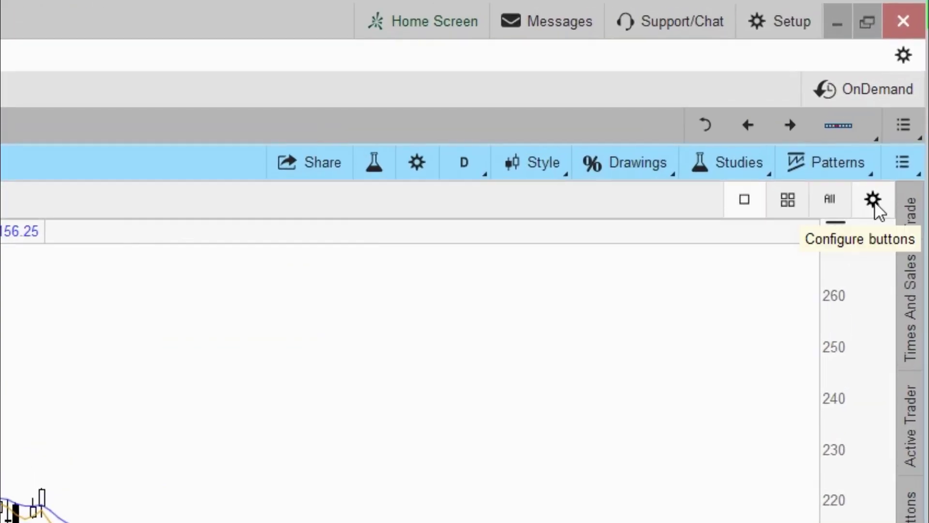
Start configuring the My Tools buttons and examine the rename, action-change and delete options for the RSI MACD button
click(873, 200)
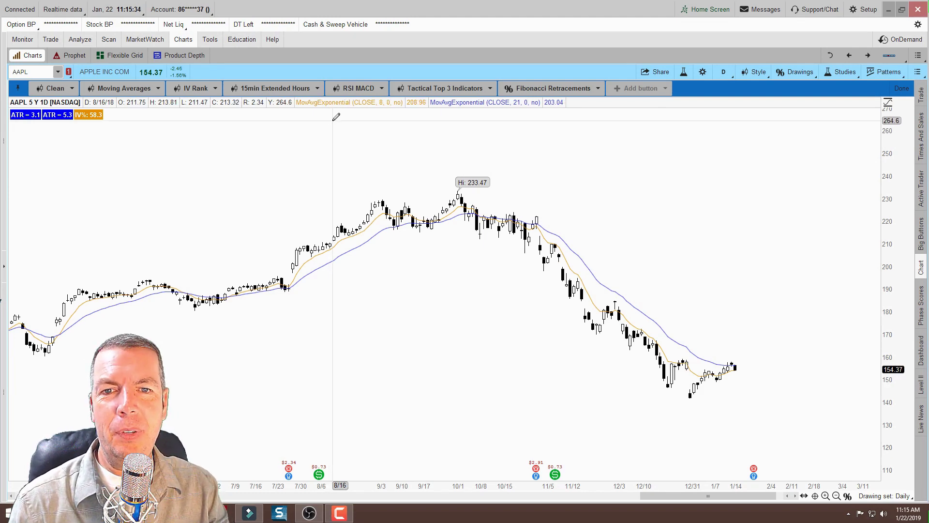
click(382, 90)
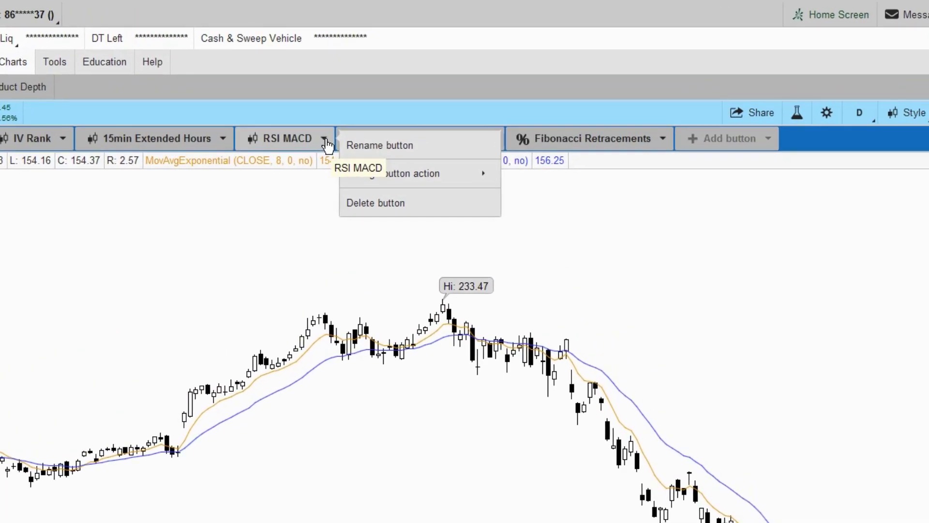
mouse_move(391, 173)
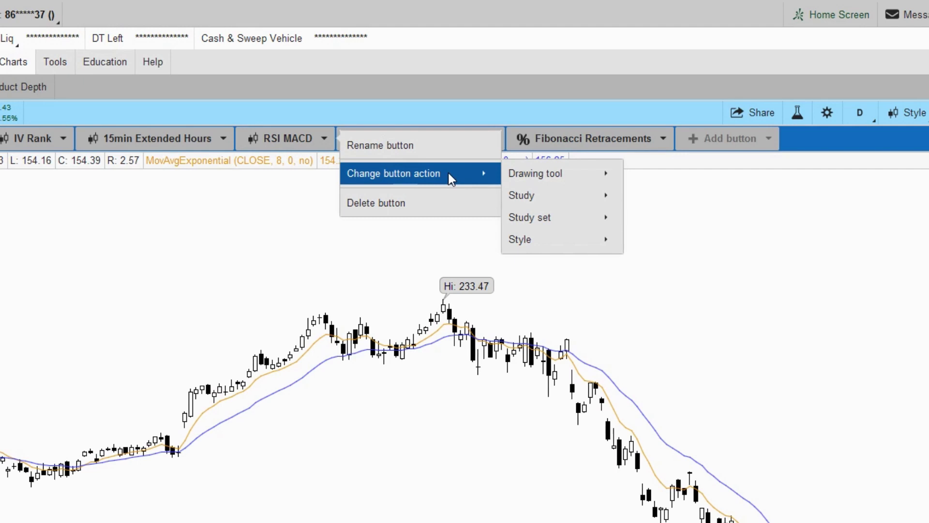
mouse_move(523, 177)
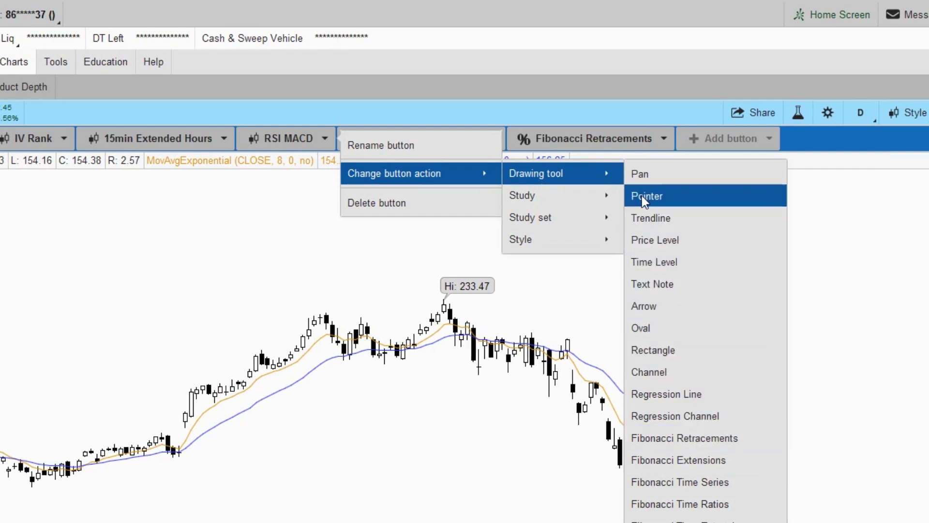
mouse_move(572, 196)
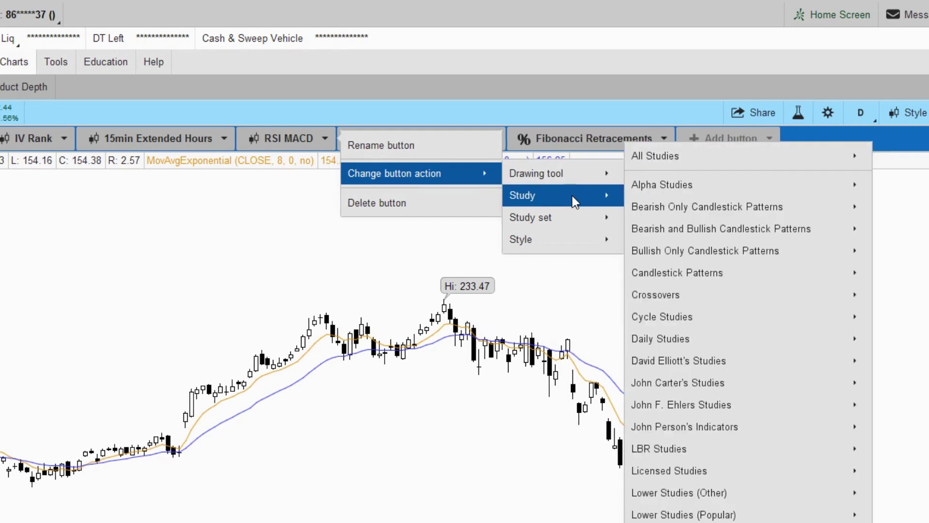
mouse_move(676, 189)
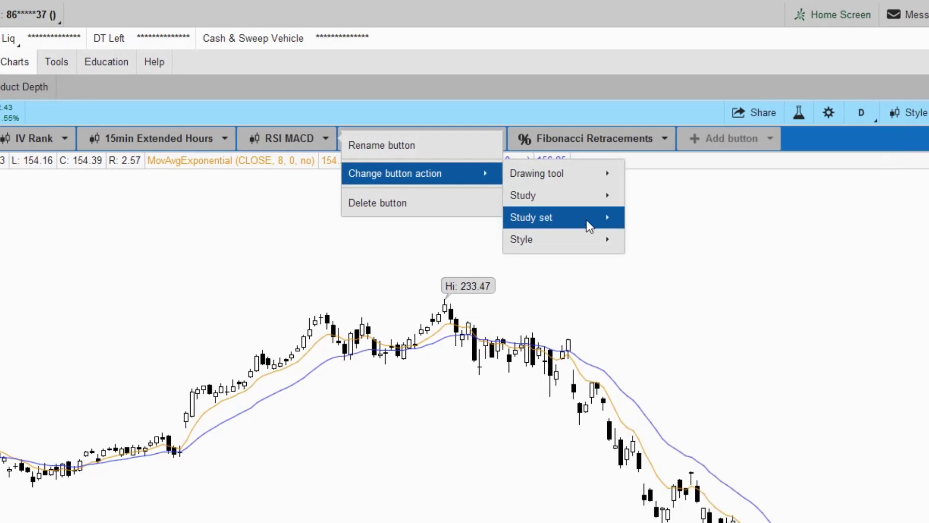
mouse_move(576, 220)
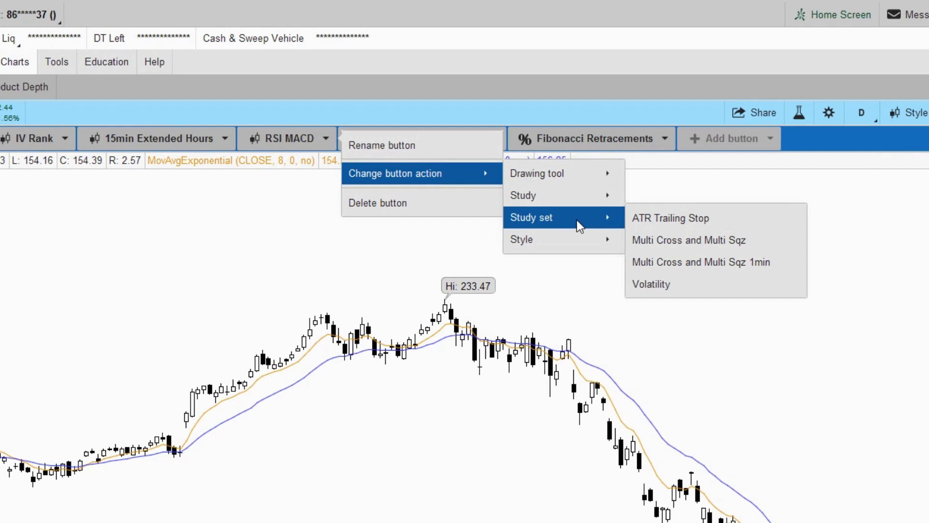
mouse_move(570, 240)
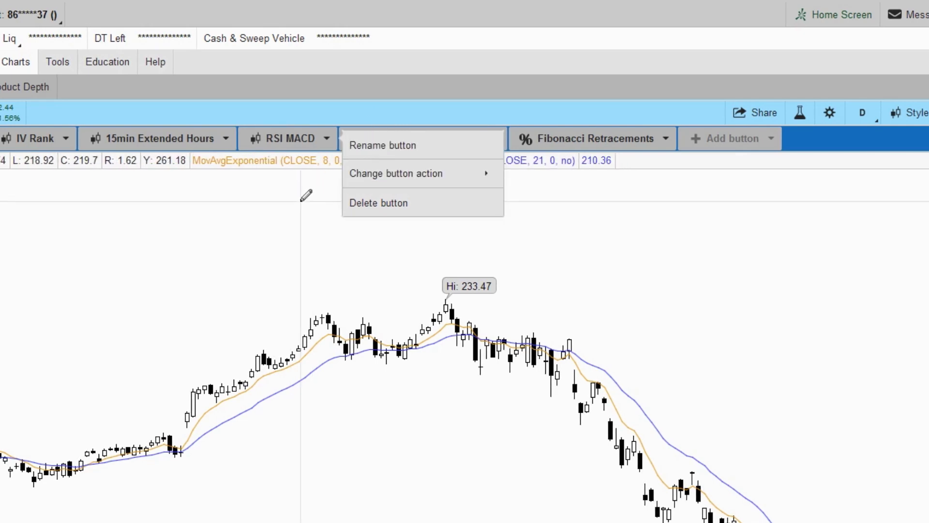
mouse_move(414, 179)
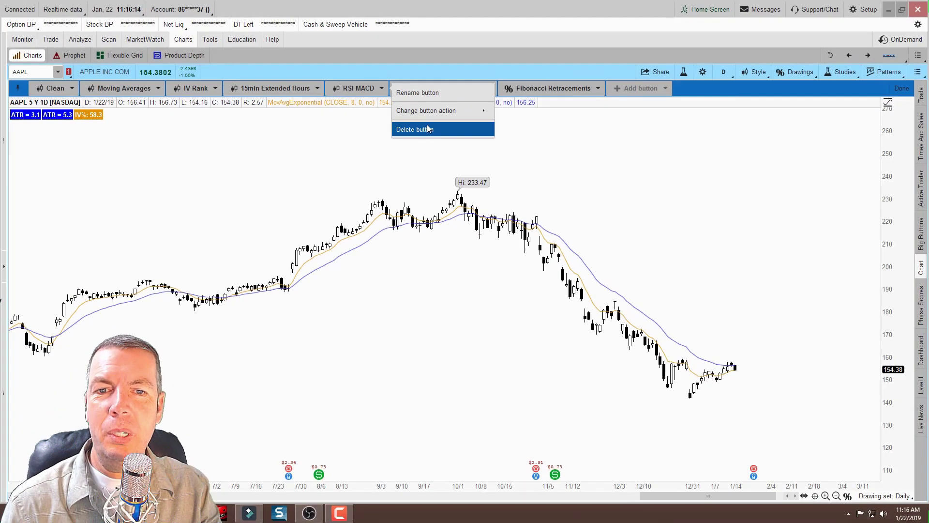
click(442, 71)
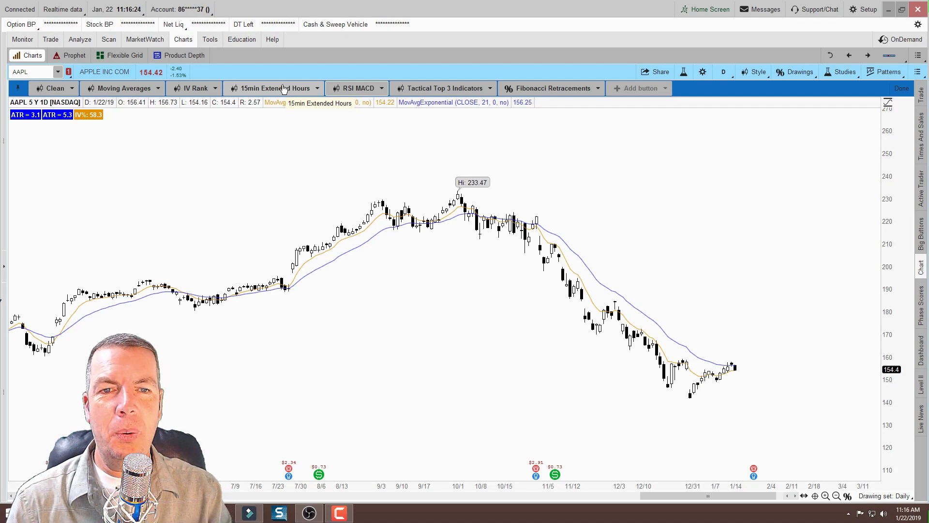
Delete the Fibonacci Retracements button from the My Tools bar
click(600, 91)
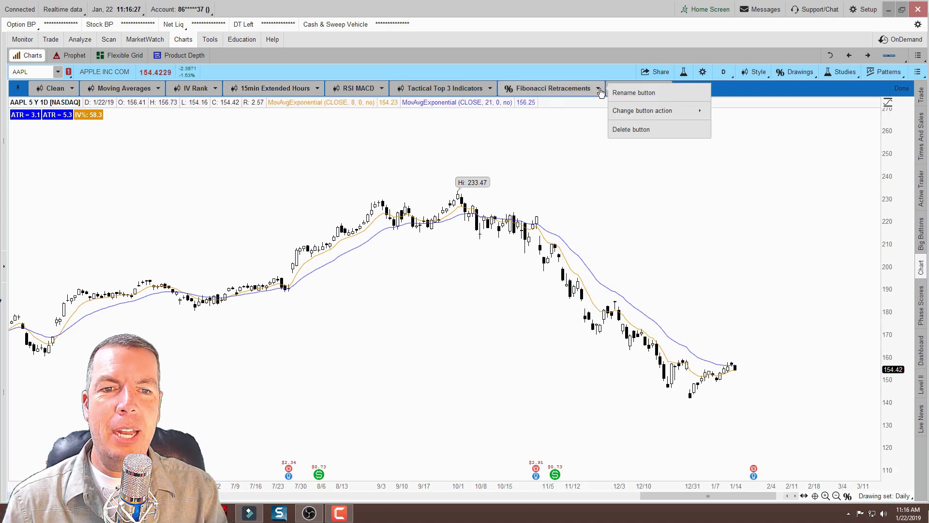
click(631, 129)
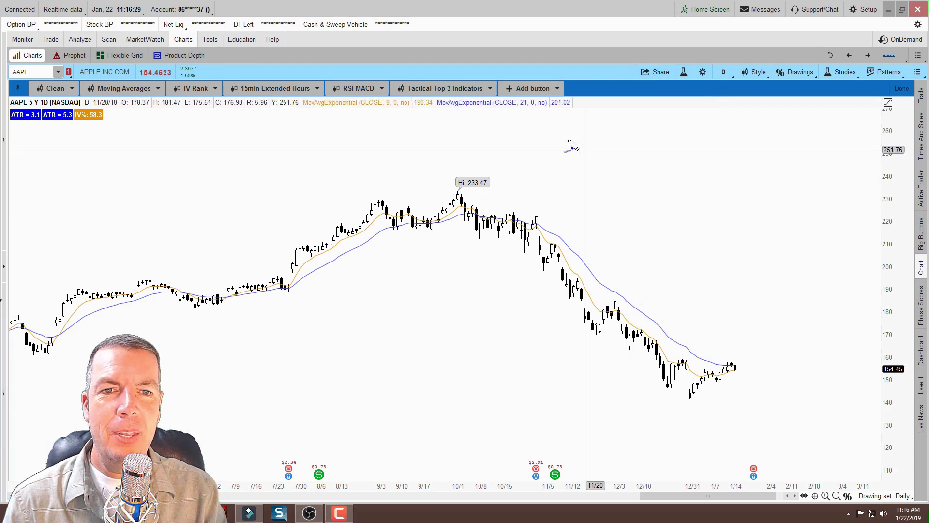
mouse_move(573, 147)
mouse_down()
mouse_move(539, 106)
mouse_move(547, 107)
mouse_move(536, 109)
mouse_up()
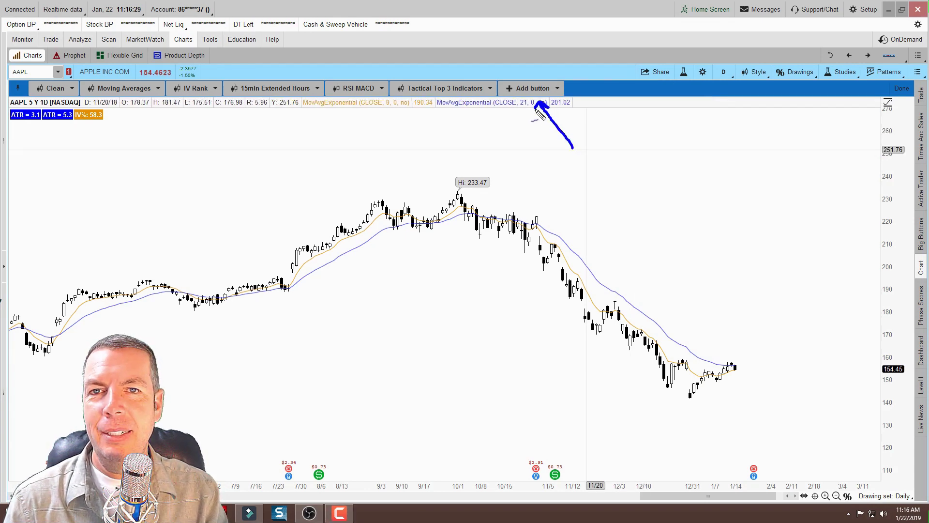
Add a Fibonacci Retracements drawing tool button to the My Tools bar and finish configuring the buttons
click(541, 91)
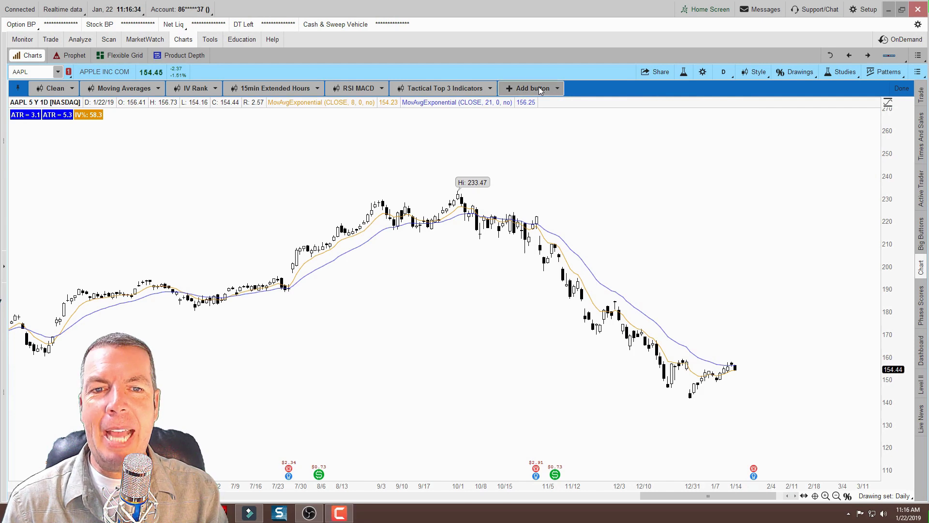
mouse_move(583, 91)
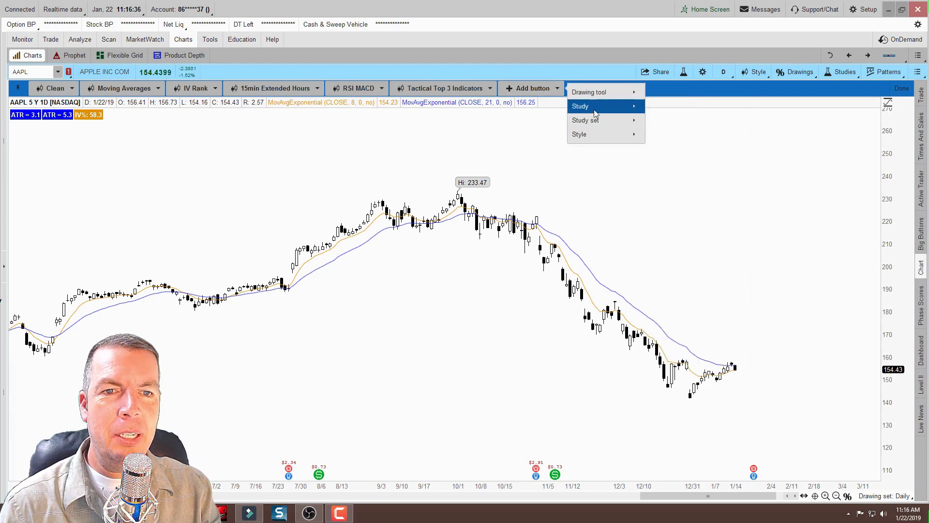
mouse_move(598, 121)
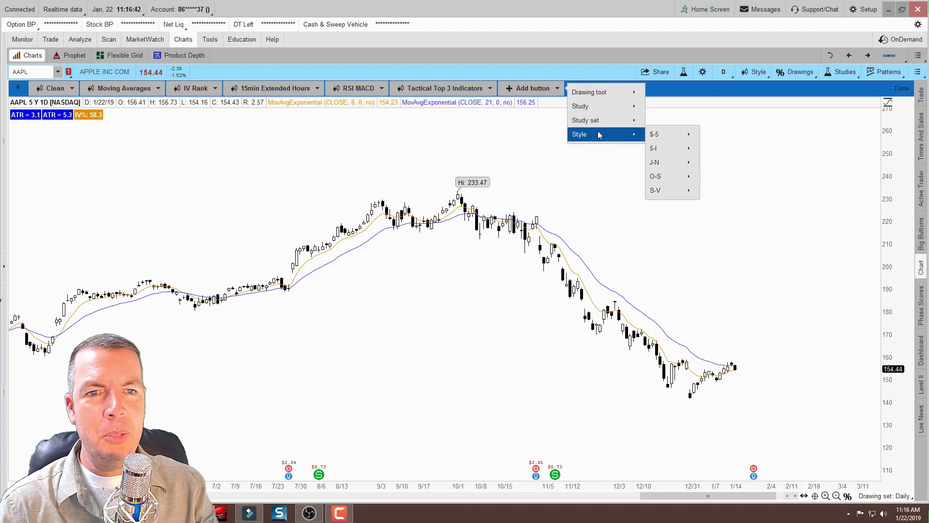
mouse_move(616, 96)
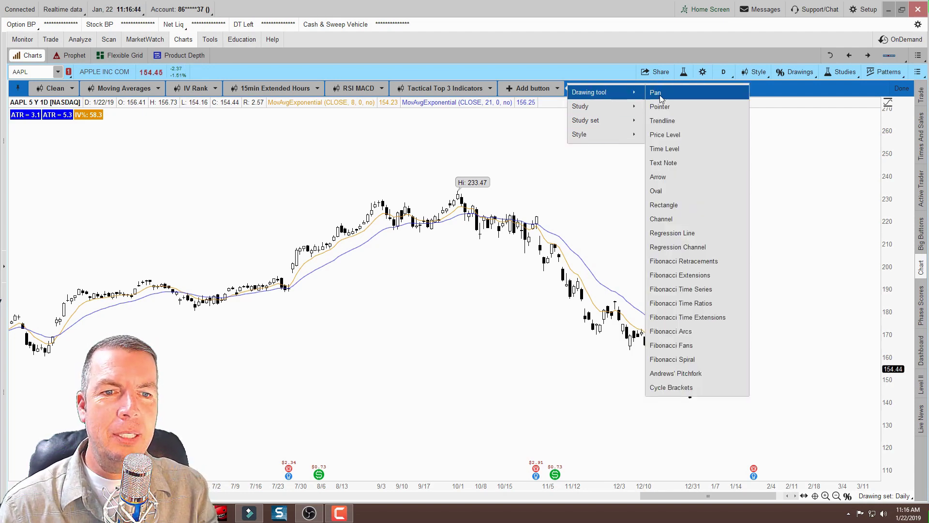
click(691, 263)
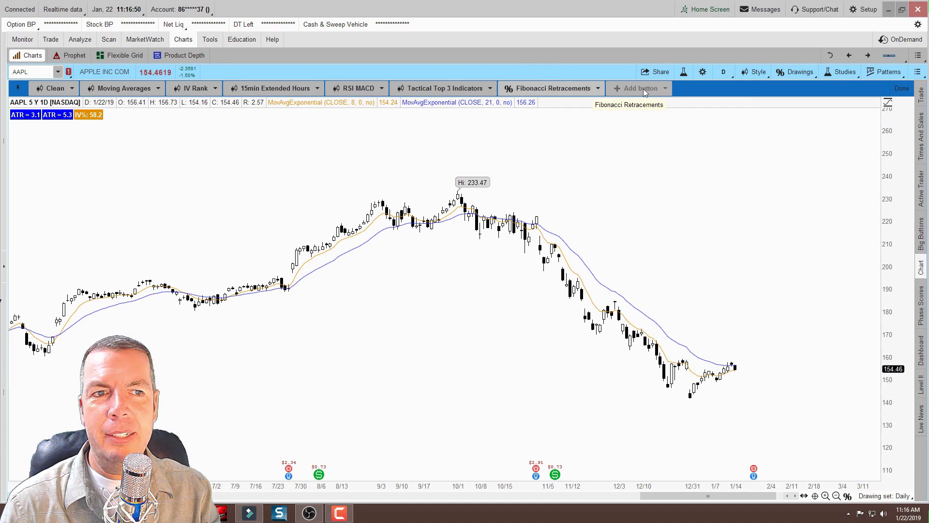
click(903, 90)
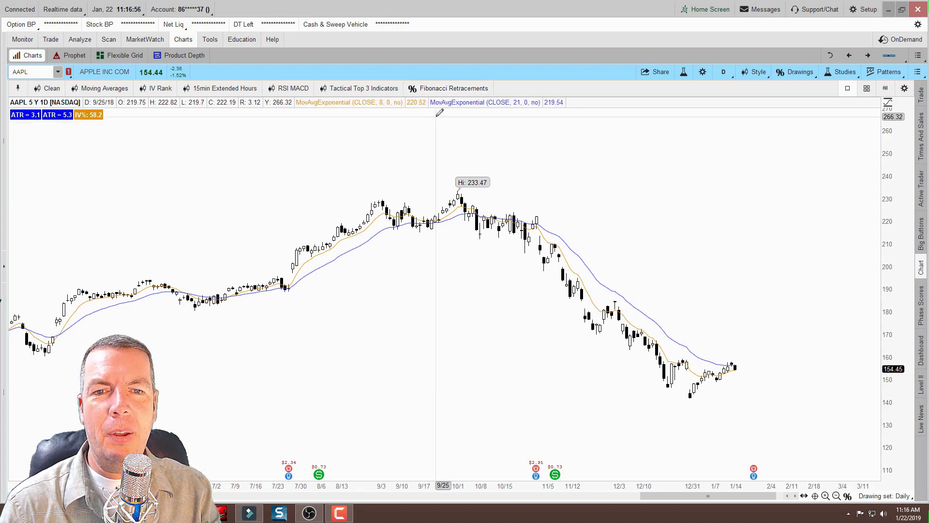
Try drawing a Fibonacci retracement on the AAPL chart with the My Tools shortcut, and cancel the drawing
click(445, 91)
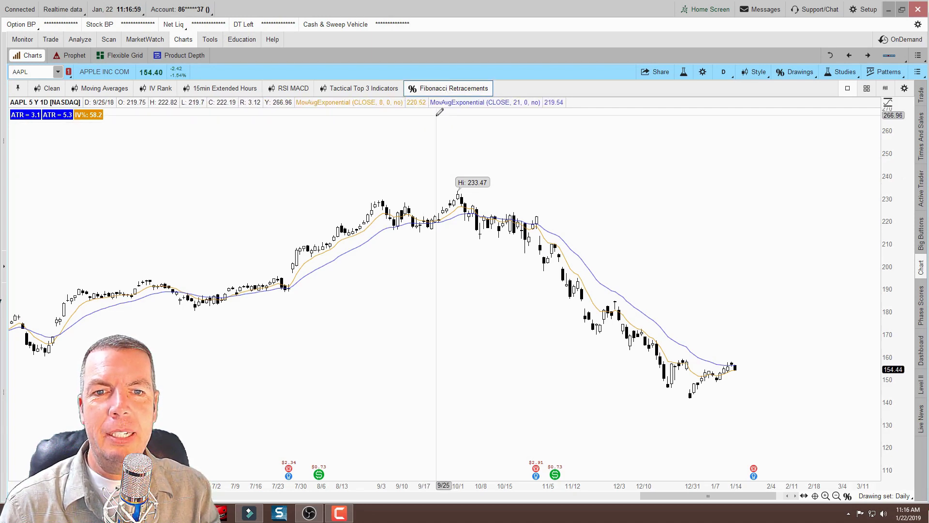
click(620, 178)
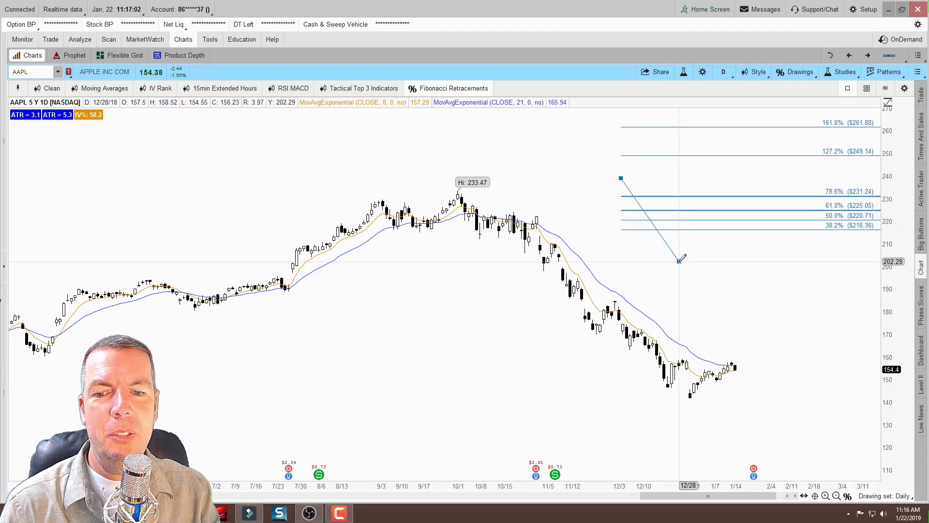
key(Escape)
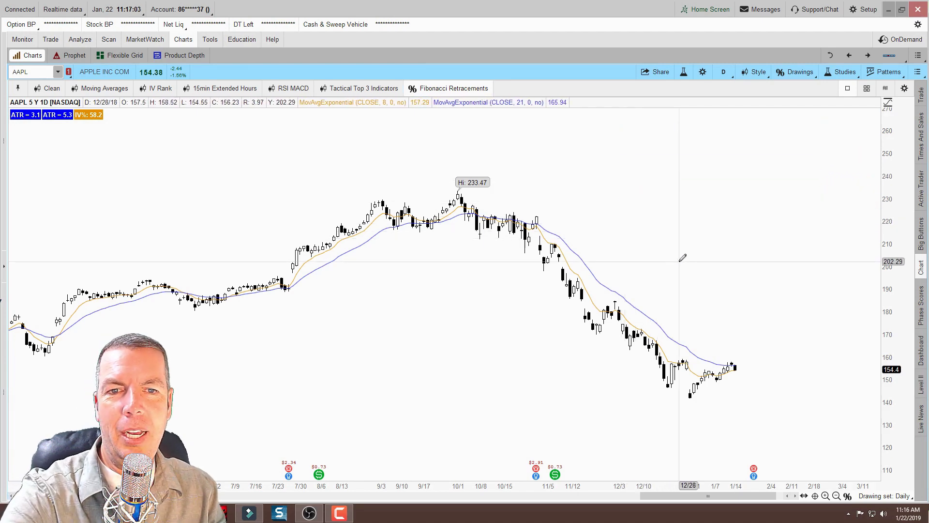
Apply the saved Moving Averages, IV Rank, RSI MACD and 15min Extended Hours styles to the AAPL chart one after another
click(97, 89)
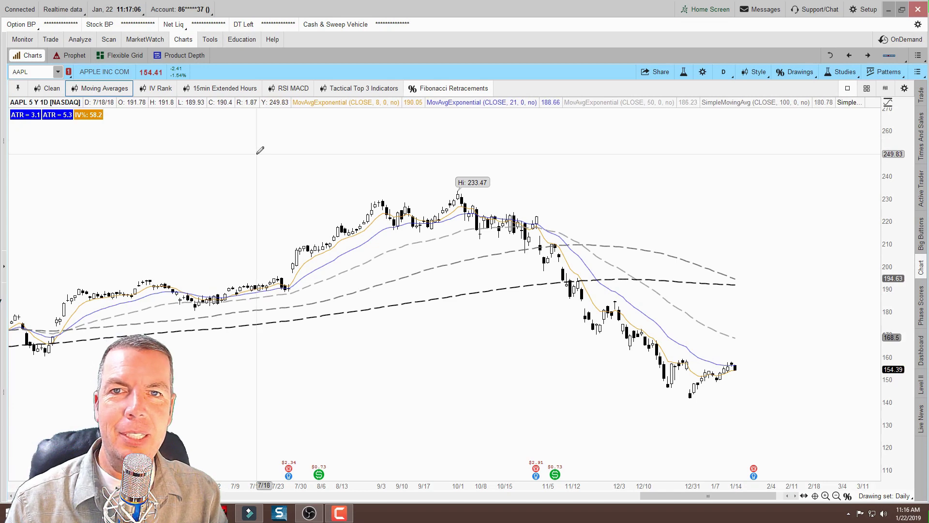
click(159, 88)
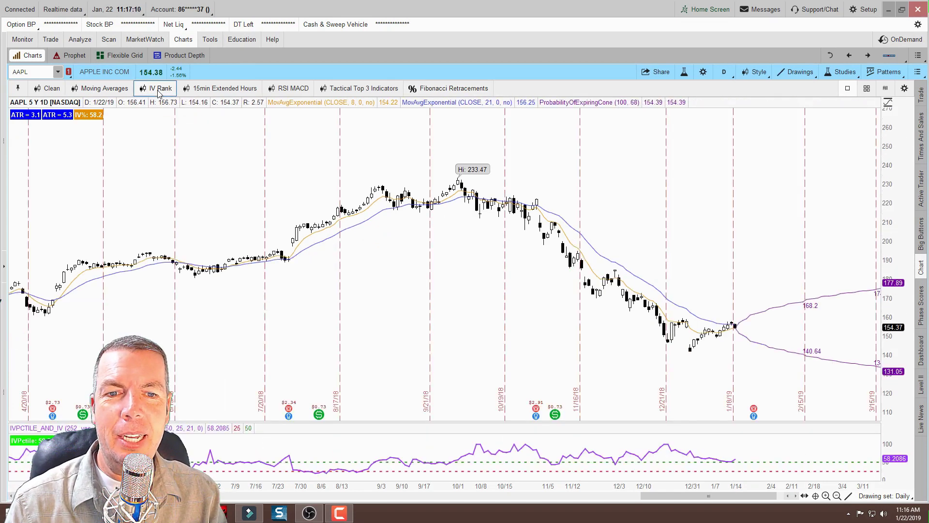
click(284, 91)
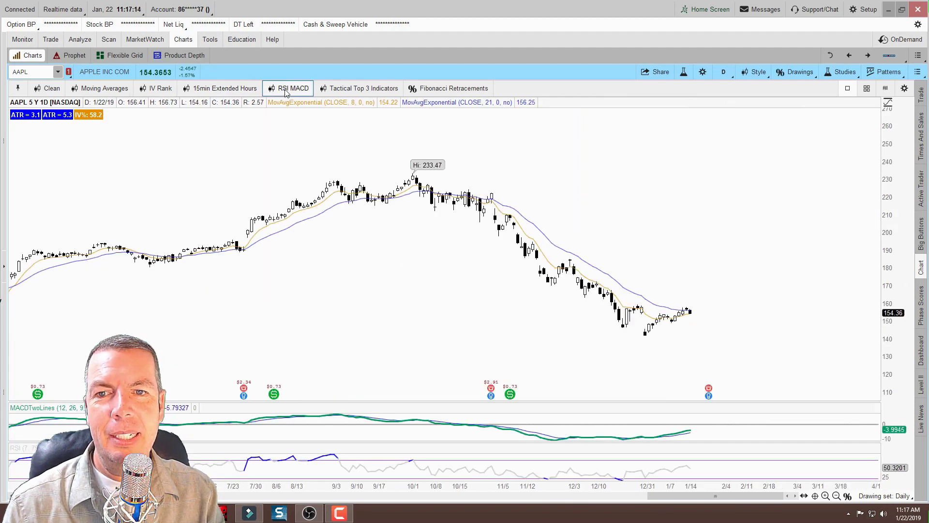
click(239, 91)
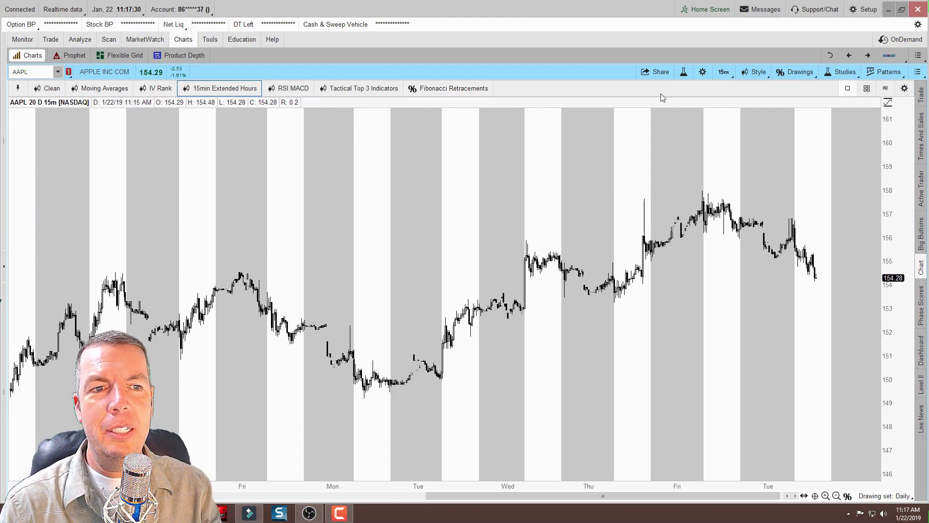
Check which action types, such as drawing tool, study, study set and style, a new My Tools button can have, without adding one
click(904, 88)
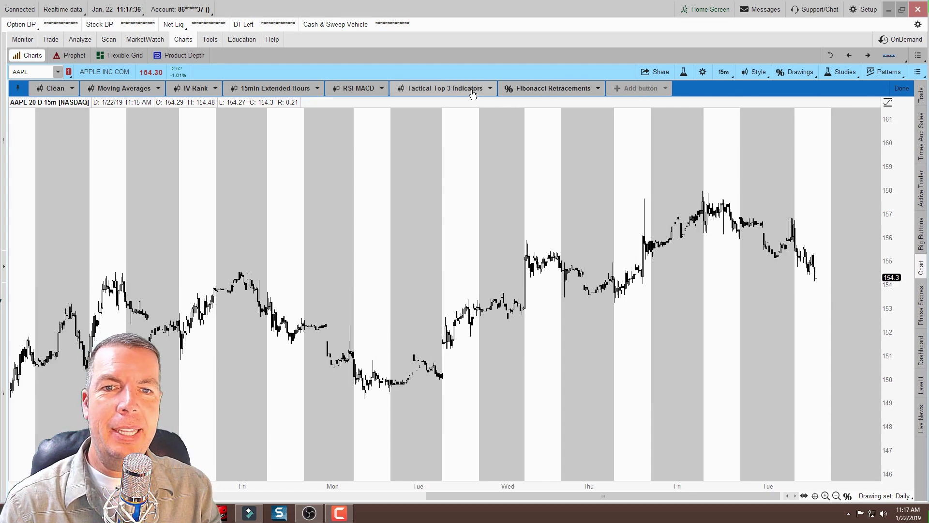
click(550, 92)
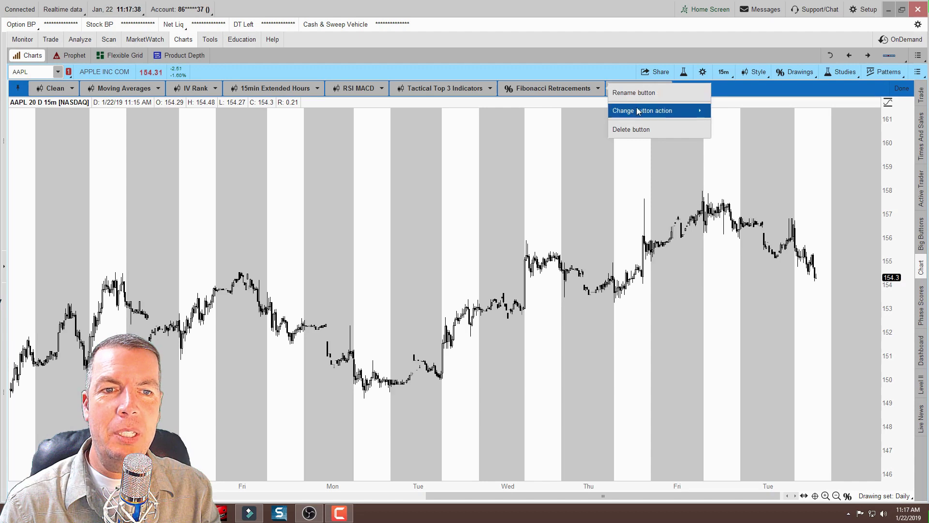
mouse_move(637, 112)
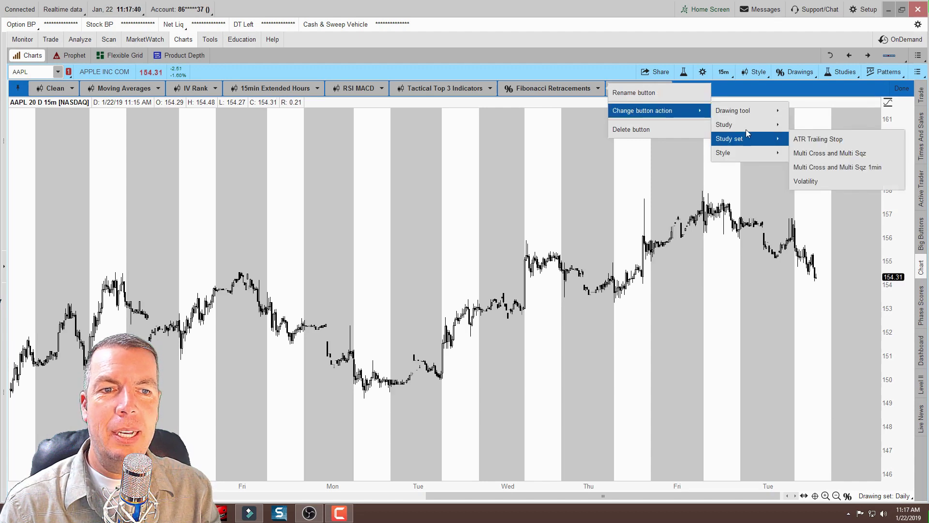
mouse_move(744, 132)
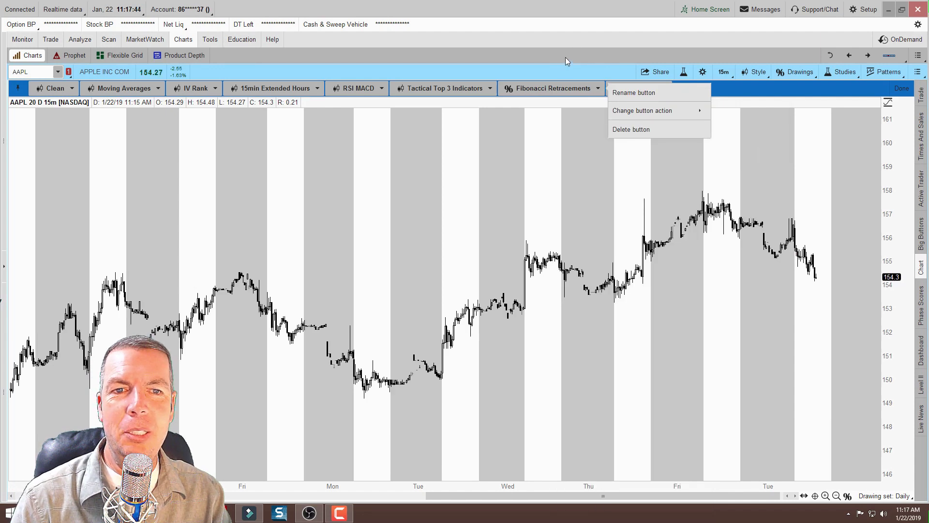
click(565, 55)
click(912, 92)
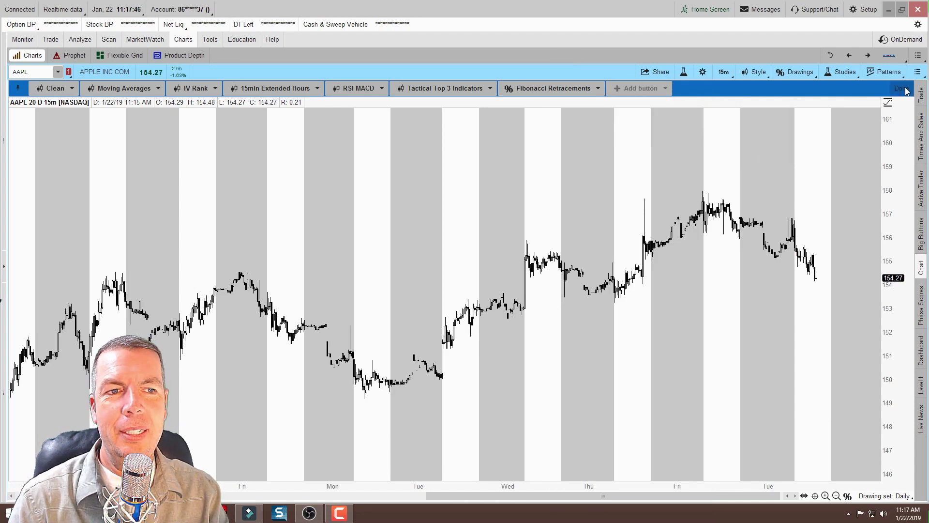
Switch the AAPL chart through the saved Clean, Moving Averages, IV Rank and Tactical Top 3 Indicators styles, ending on Clean
click(49, 90)
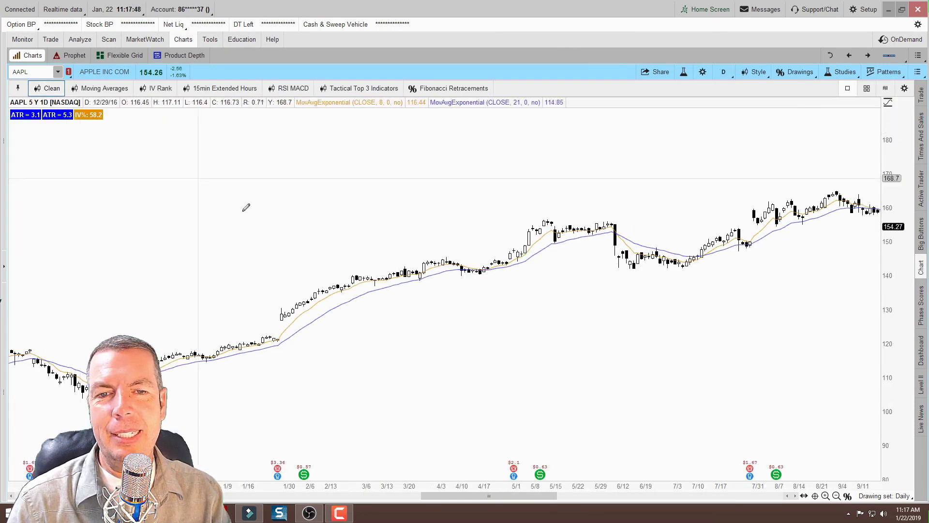
scroll(367, 250, up, 5)
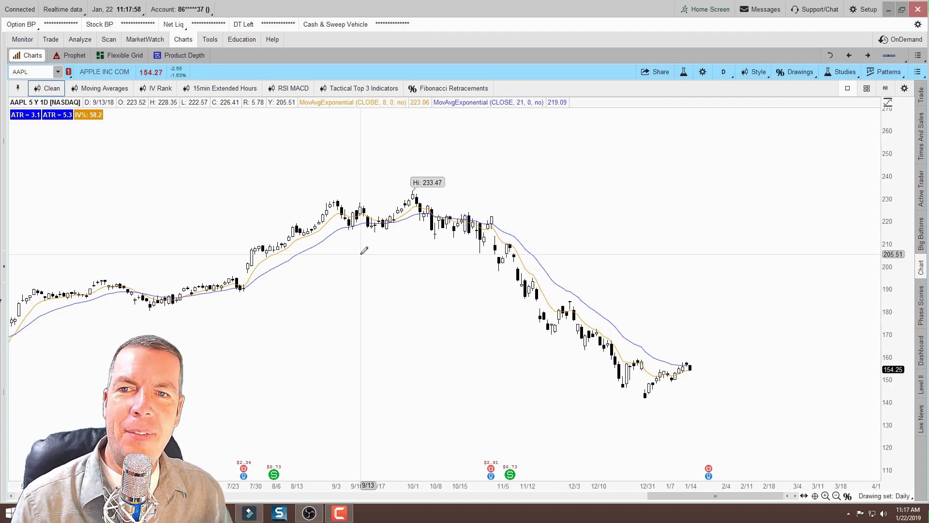
click(102, 88)
click(155, 90)
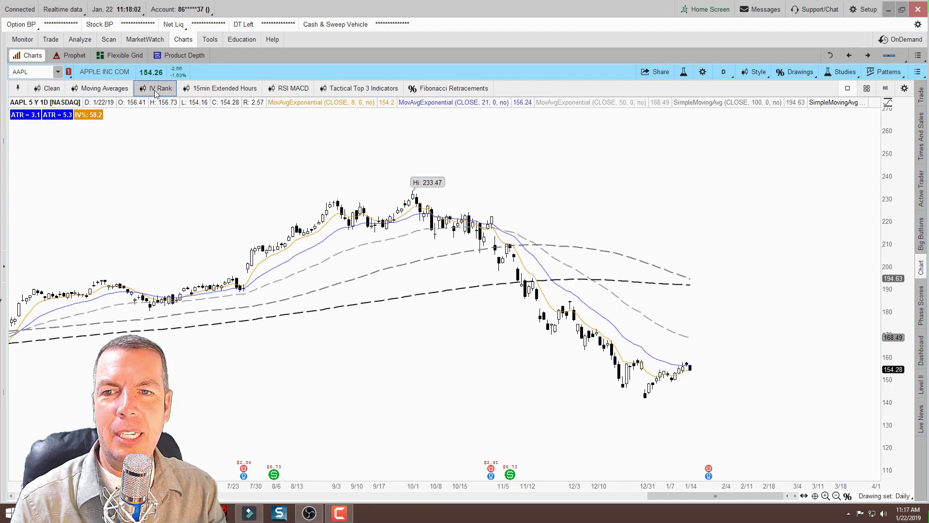
click(104, 90)
click(57, 92)
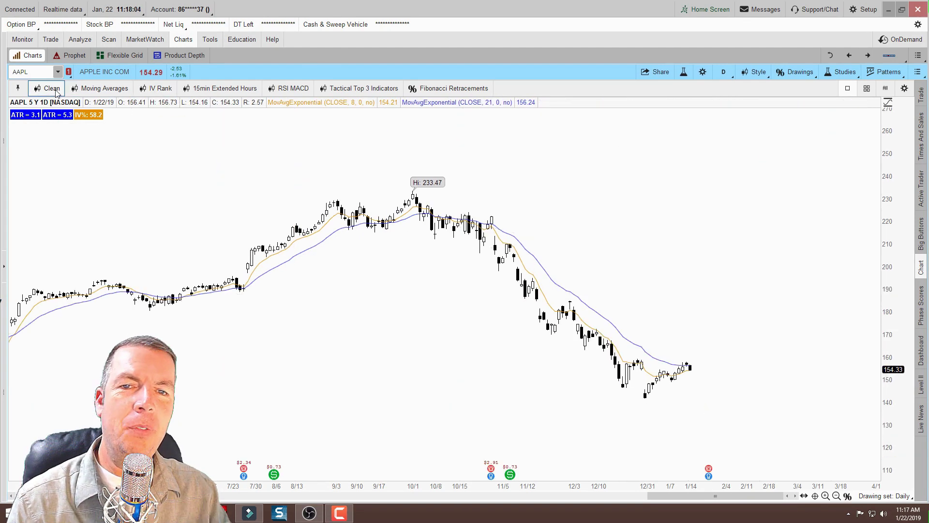
click(356, 88)
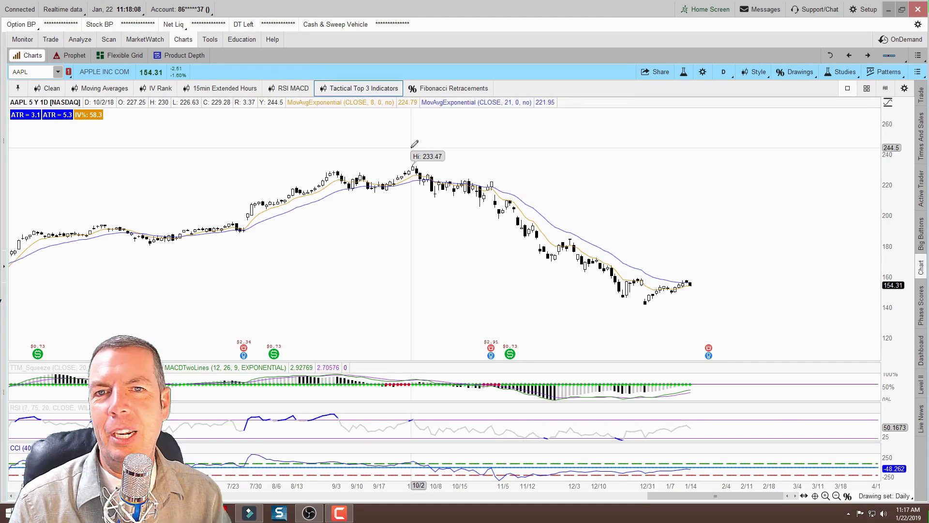
click(48, 90)
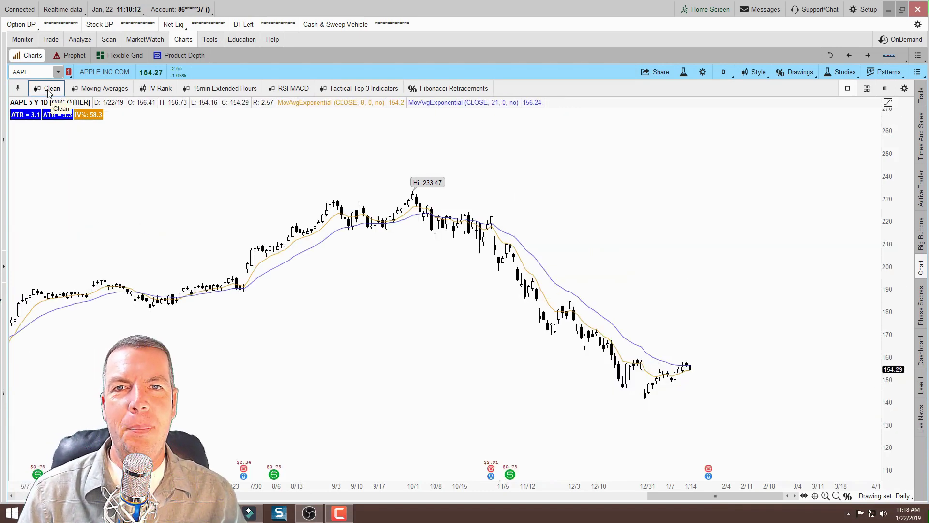